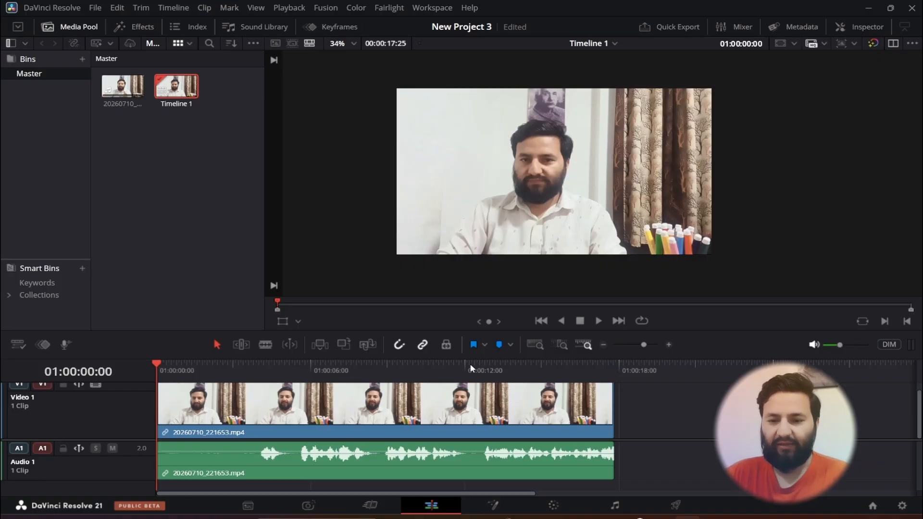
Step: Show the main video clip's transform settings and set its zoom to 1.420
click(858, 29)
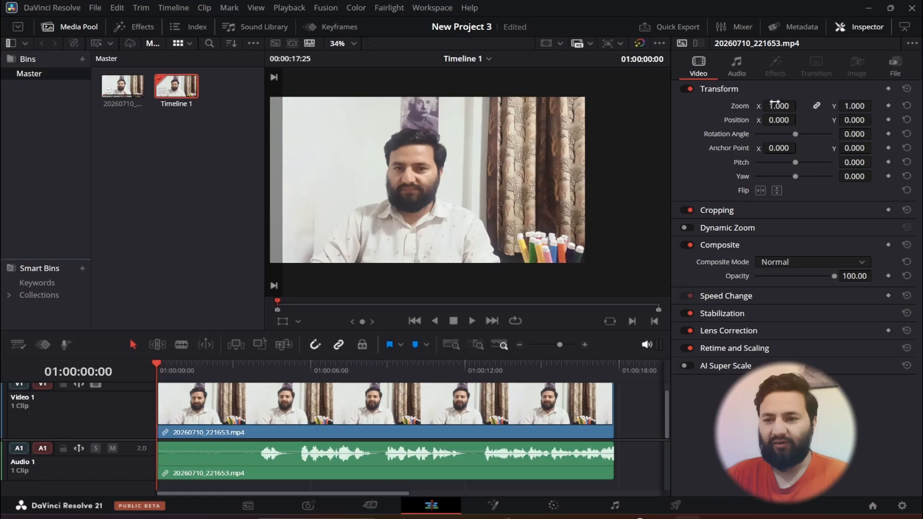
drag(778, 105, 799, 106)
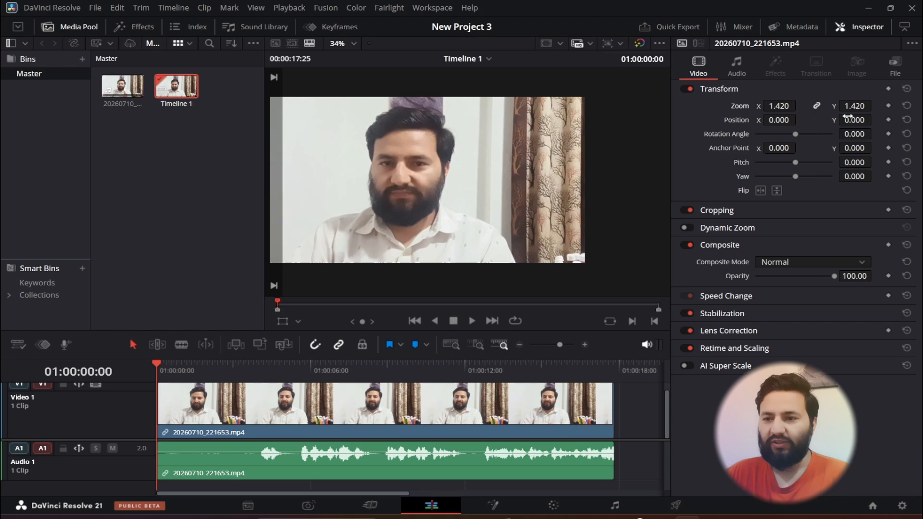
Step: Try a vertical position offset and a rotation on the main video clip, resetting each one
drag(848, 118, 879, 120)
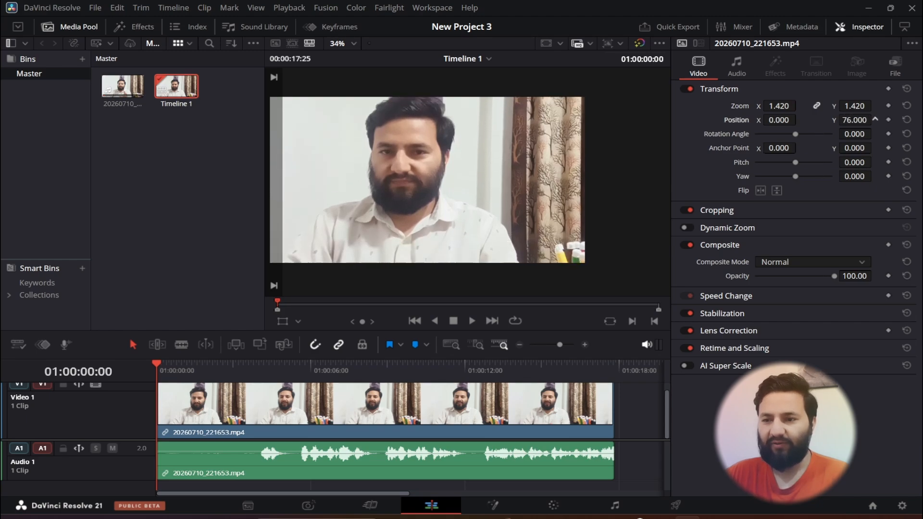
click(907, 120)
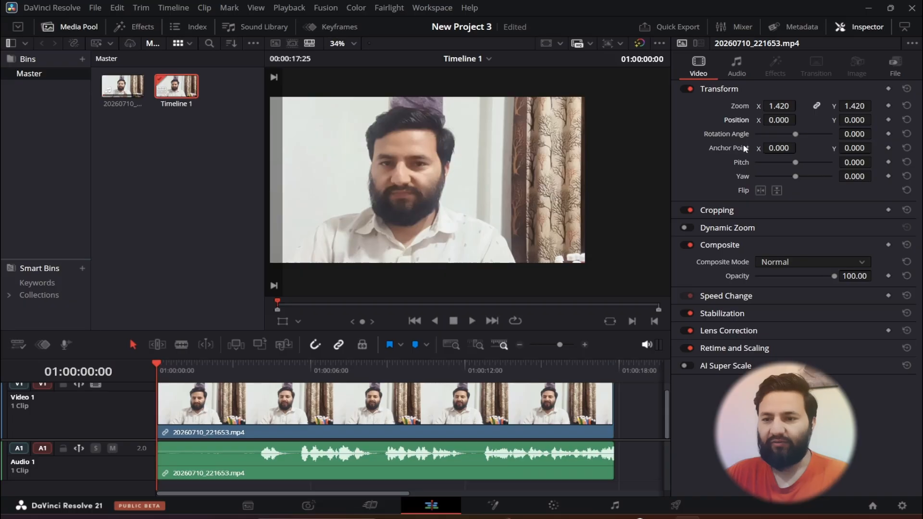
drag(795, 134, 833, 132)
click(906, 134)
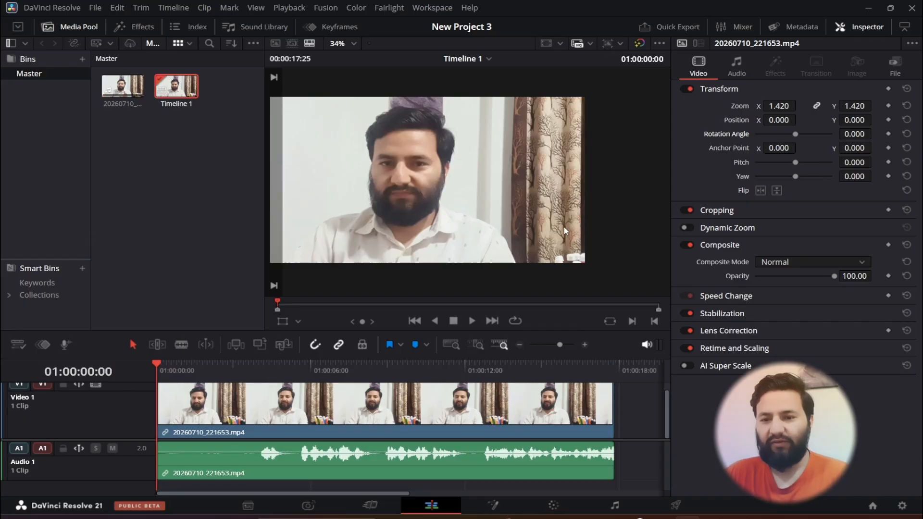
Step: Collapse the height of the video and audio tracks and rebalance the space between the viewer and the timeline
scroll(563, 227, down, 1)
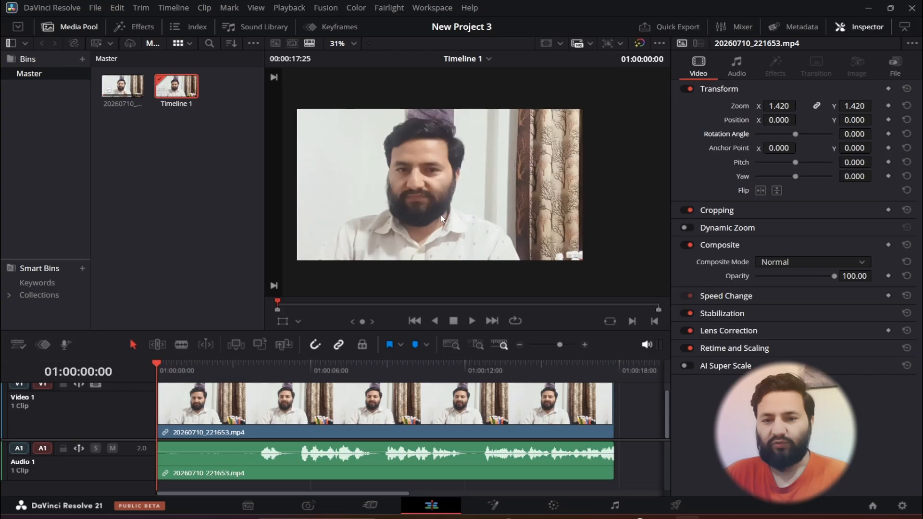
scroll(442, 218, up, 1)
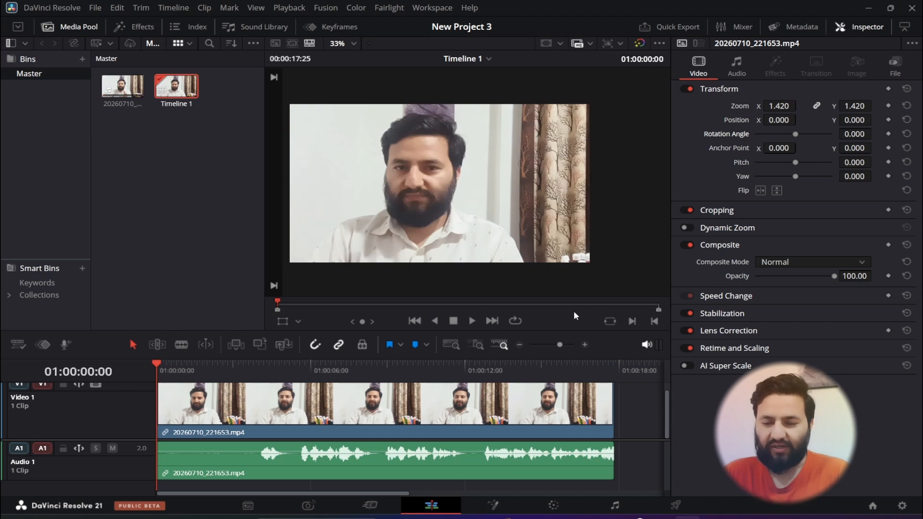
drag(402, 330, 395, 240)
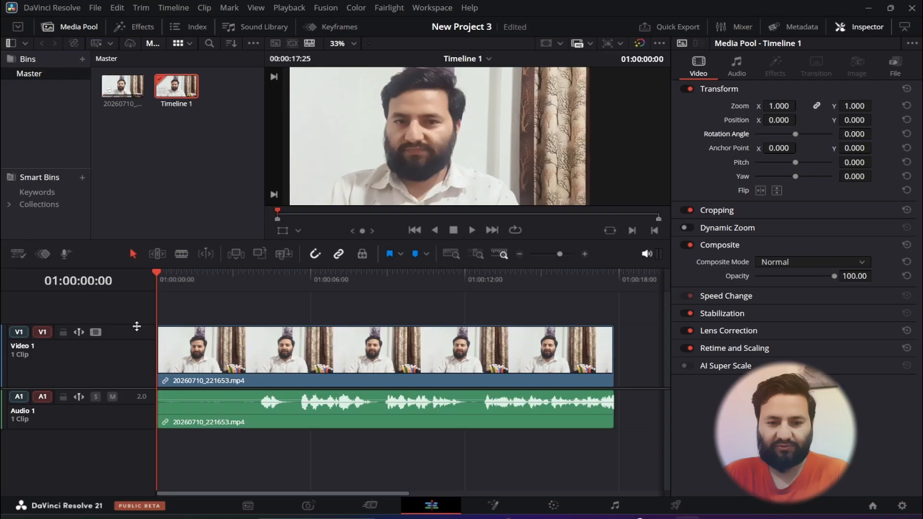
drag(136, 326, 134, 450)
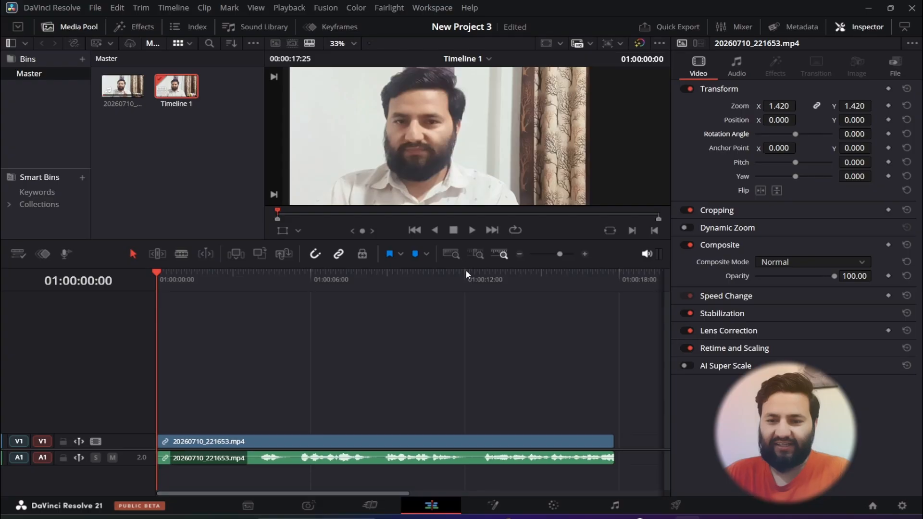
drag(470, 269, 476, 371)
scroll(454, 286, down, 2)
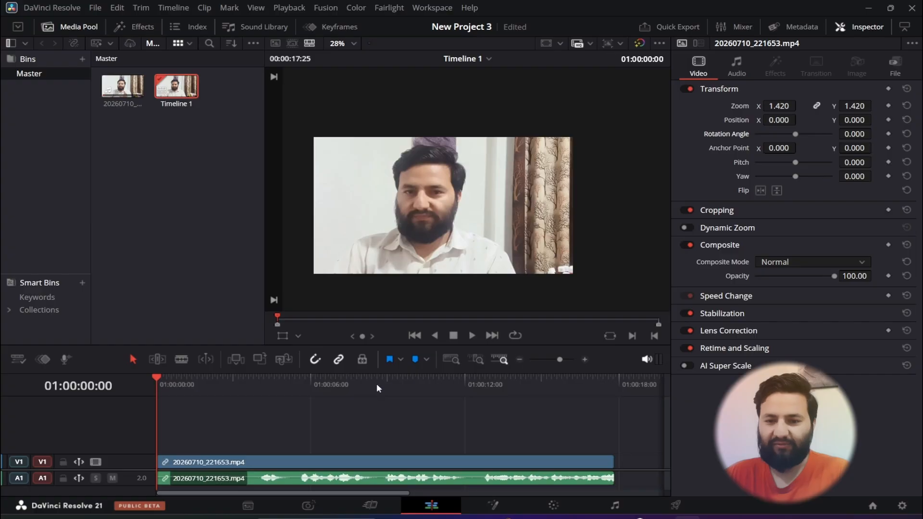
Step: Import the BUTTERFLY PNG image from the animate cc folder into the Master bin
right_click(174, 151)
click(233, 303)
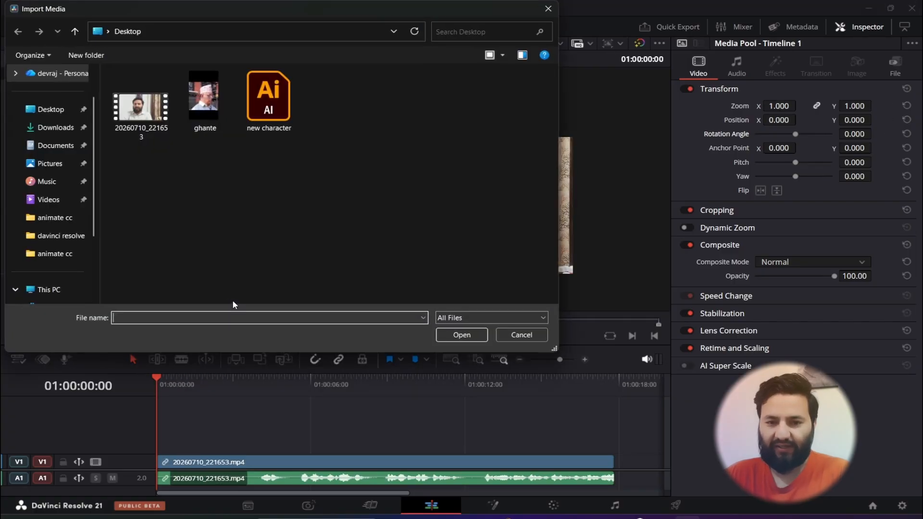
click(55, 253)
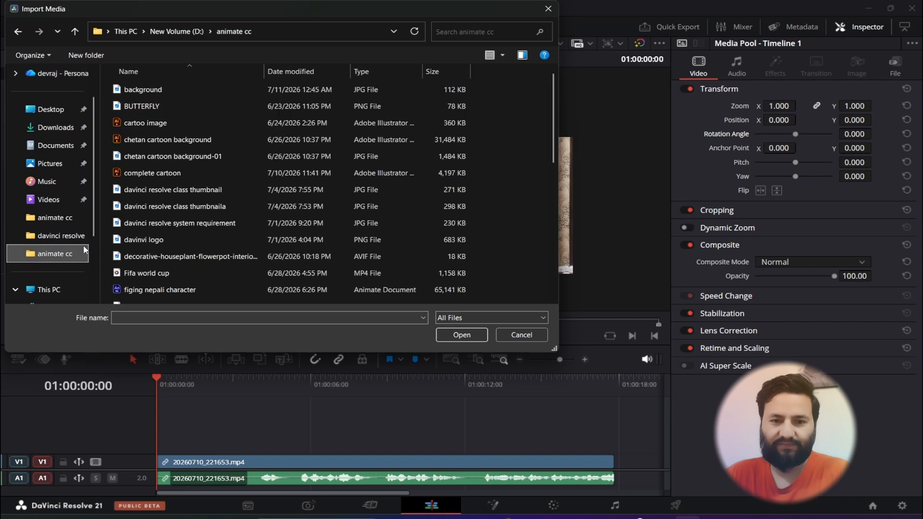
click(500, 59)
click(548, 39)
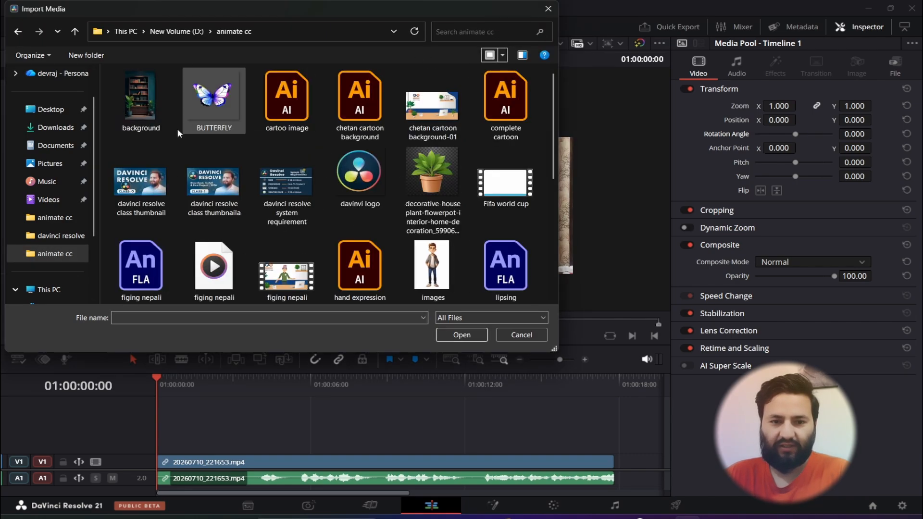
scroll(342, 212, down, 5)
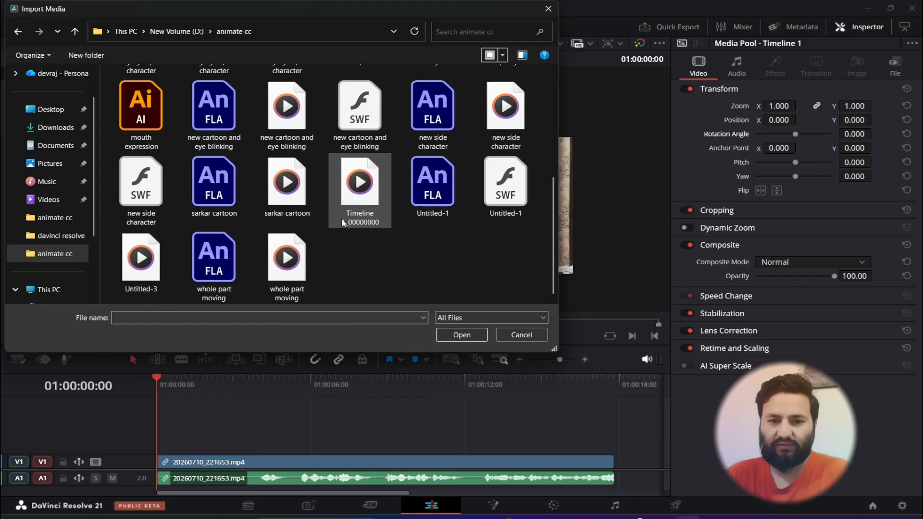
scroll(343, 223, up, 5)
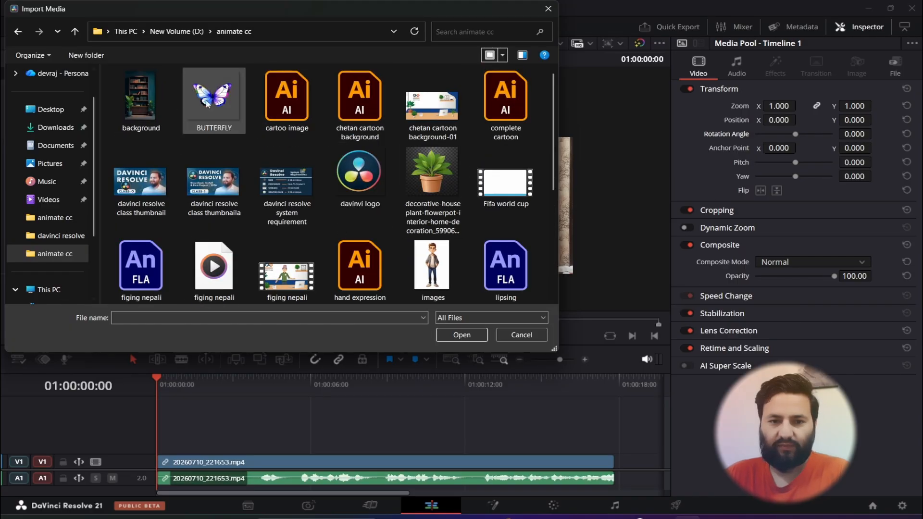
click(213, 105)
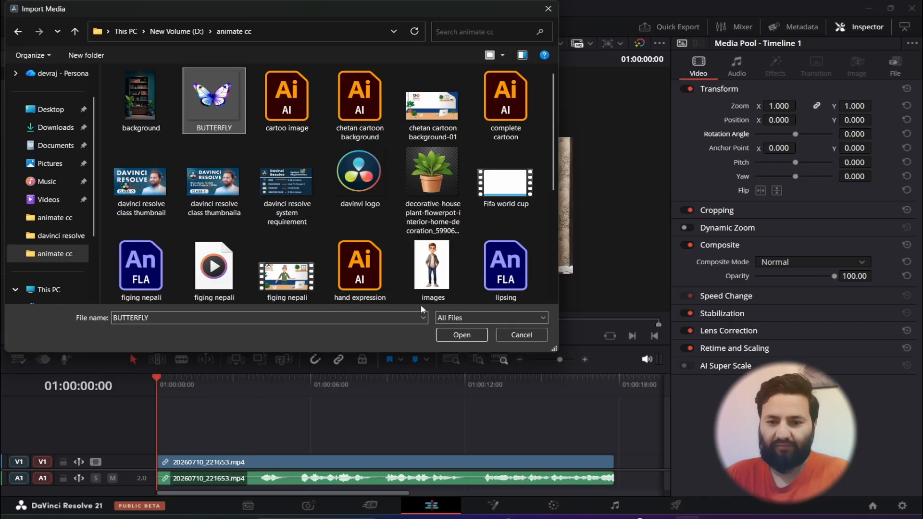
click(462, 335)
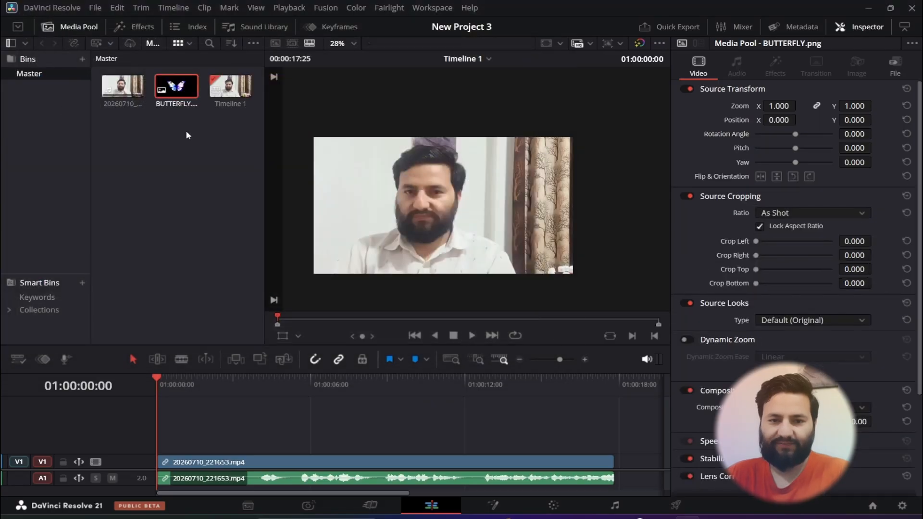
Step: Place the butterfly image on a new Video 2 track from about 01:00:01:22 and set its zoom to 0.450
drag(181, 92, 210, 428)
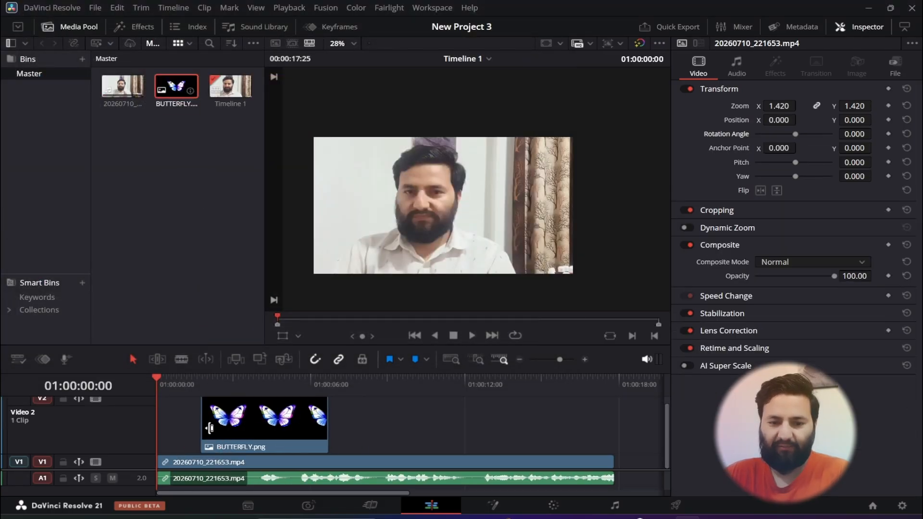
drag(162, 383, 245, 385)
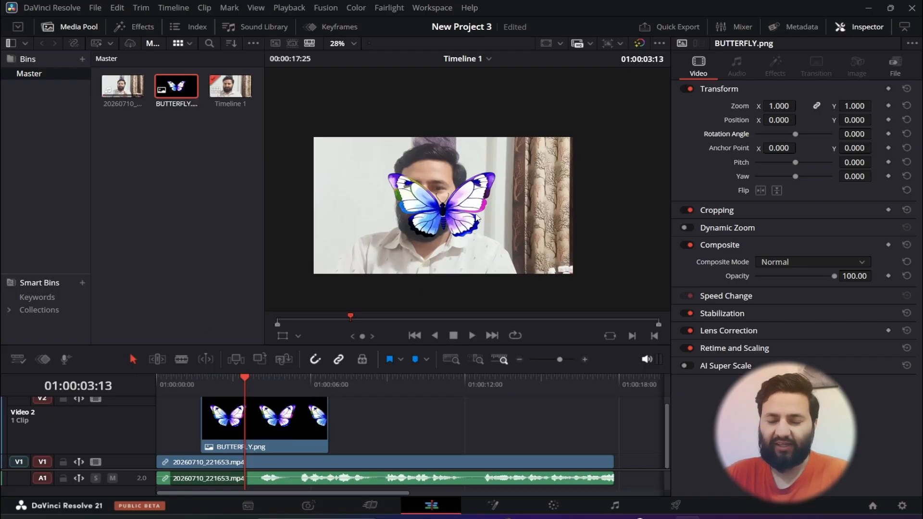
drag(784, 106, 764, 106)
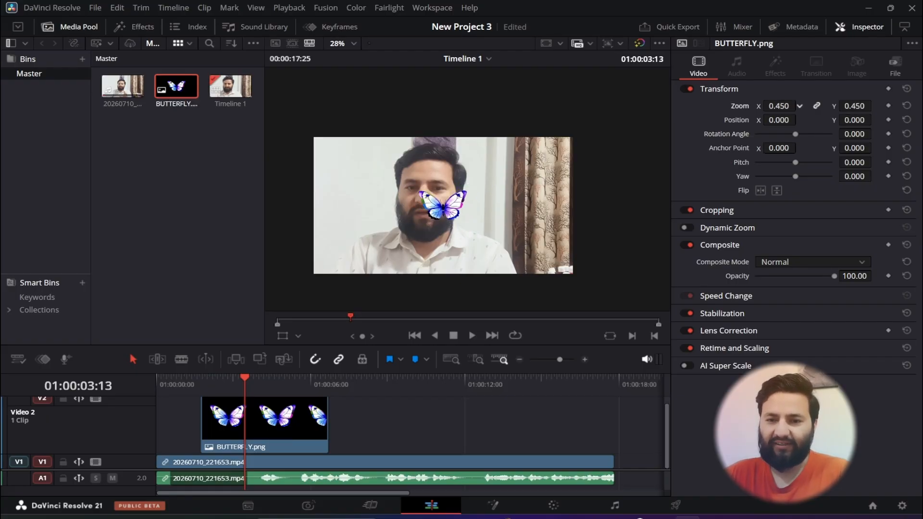
Step: Keyframe the butterfly's zoom at its first frame, 01:00:01:22, and again at 01:00:06:06 with a value of 1.610
drag(243, 378, 202, 416)
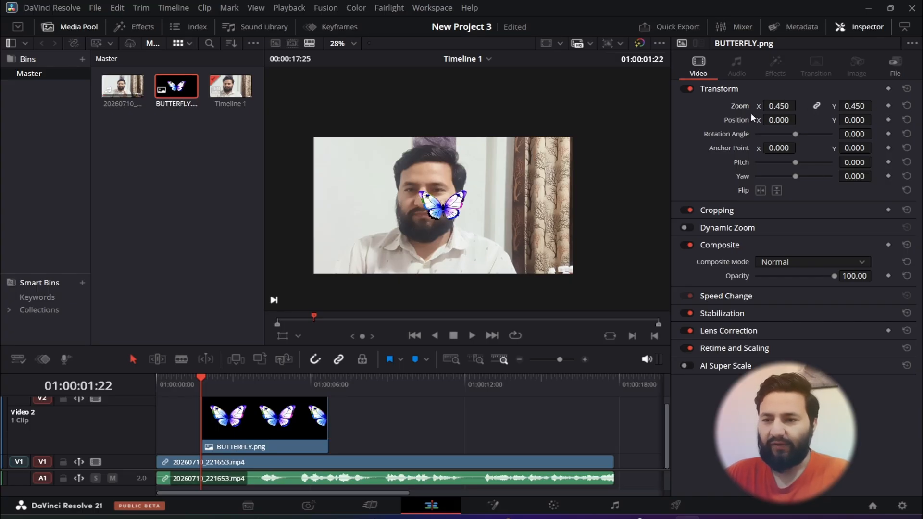
click(889, 106)
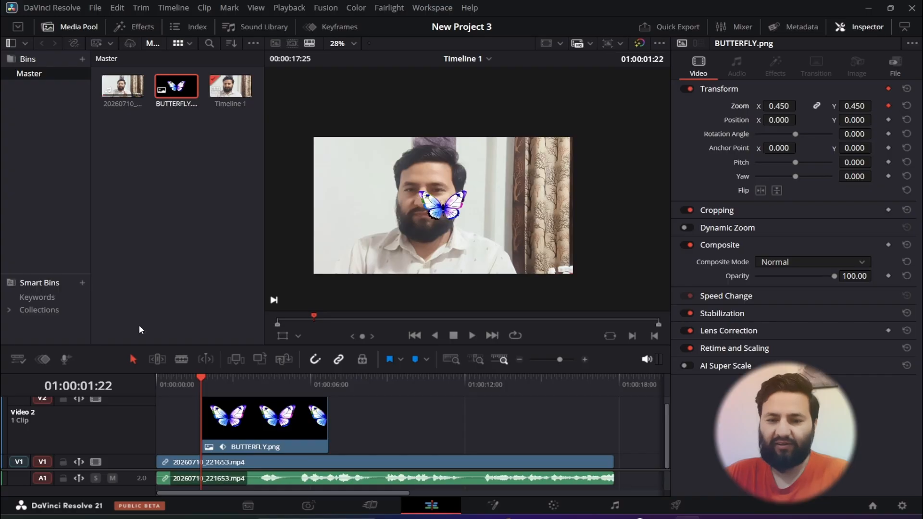
drag(201, 378, 317, 382)
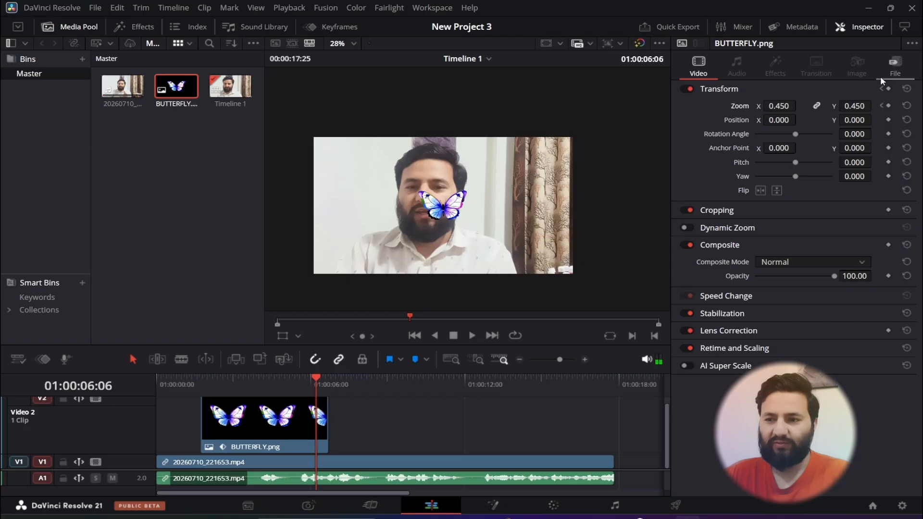
click(888, 106)
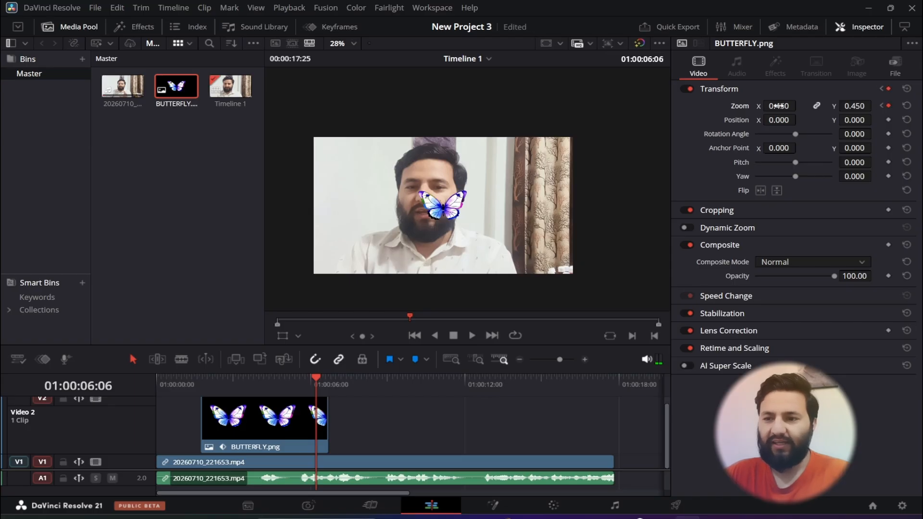
drag(779, 106, 826, 105)
Step: Move the butterfly clip to the start of the timeline and play back its zoom animation
drag(319, 382, 186, 405)
click(471, 335)
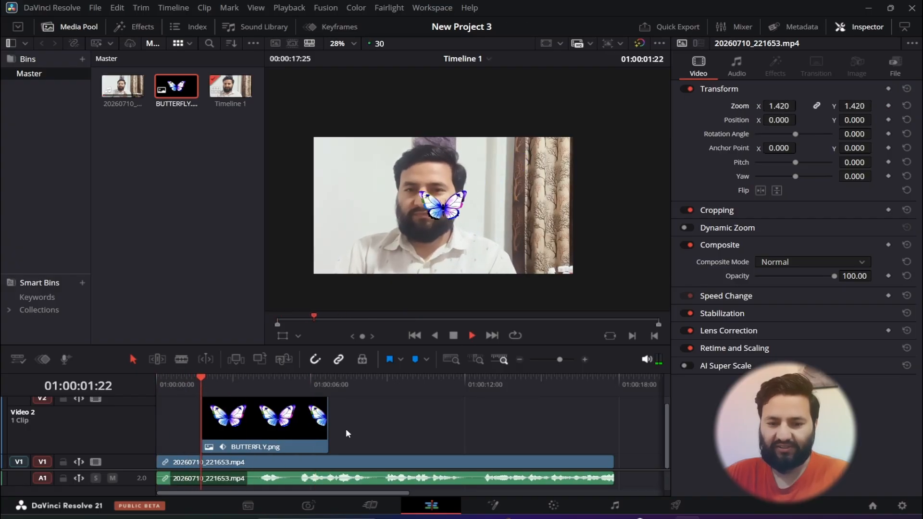
drag(272, 428, 226, 429)
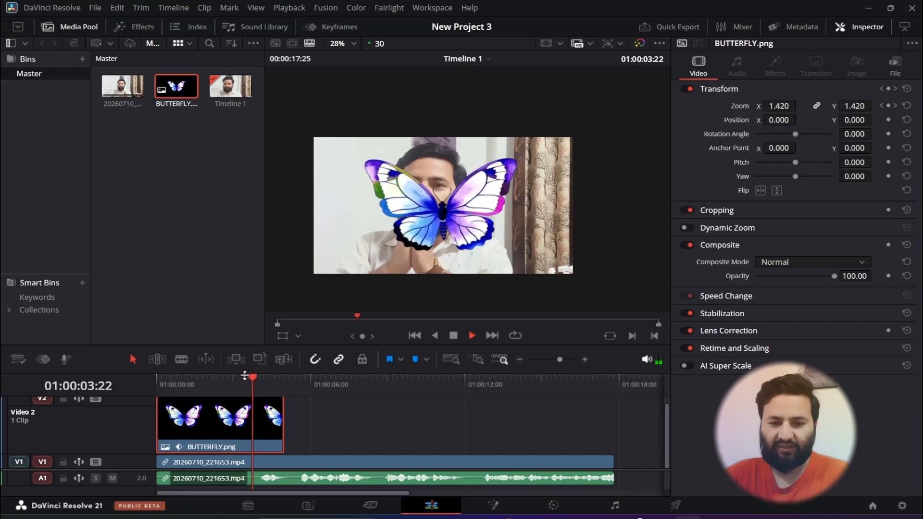
drag(245, 374, 274, 339)
drag(350, 345, 132, 377)
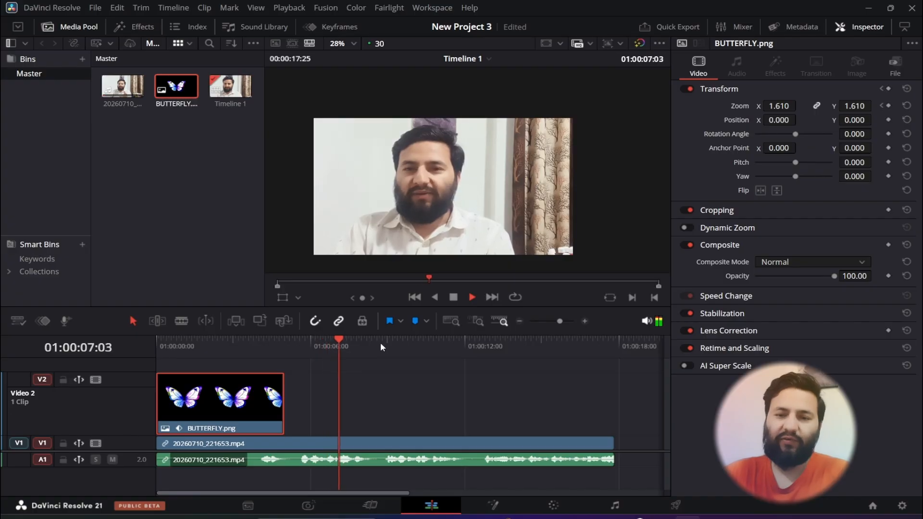
key(space)
Step: Keyframe the main video clip's zoom at 01:00:05:00 and again at 01:00:10:21 with a value of 2.090
drag(366, 337, 291, 374)
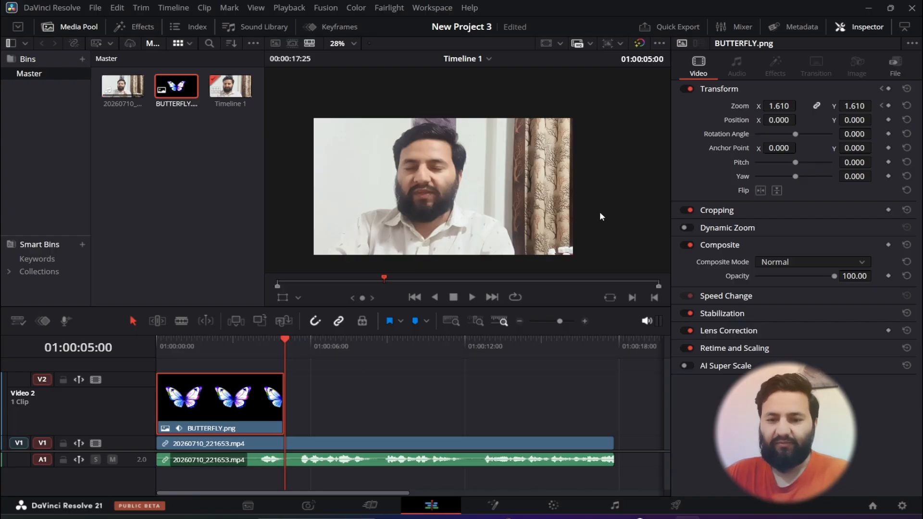
click(353, 448)
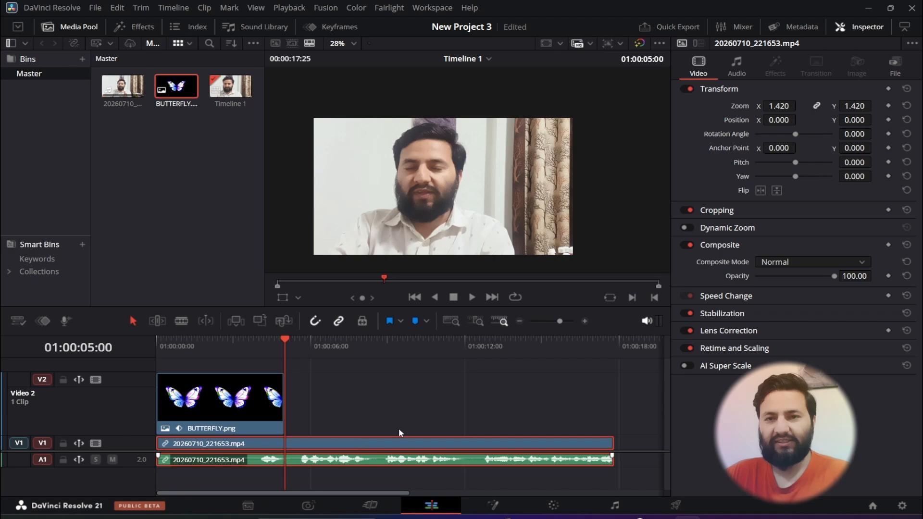
click(889, 105)
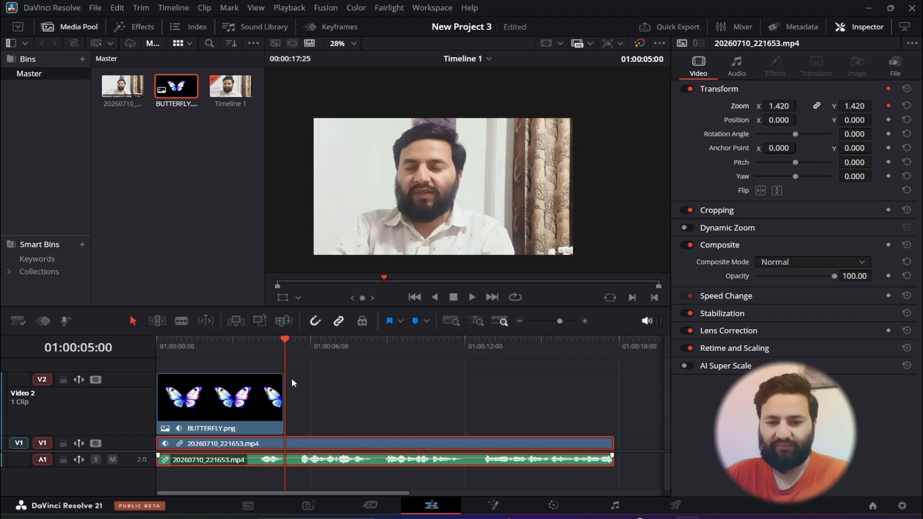
drag(284, 338, 432, 355)
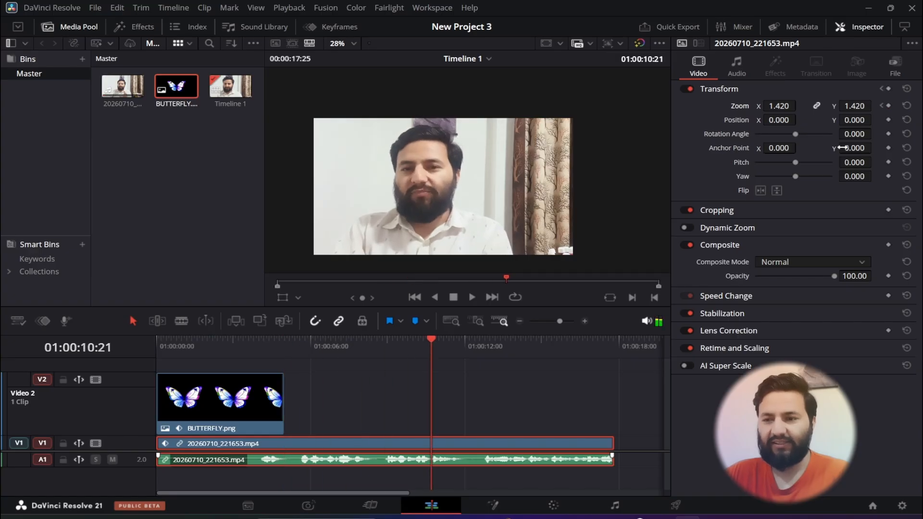
click(889, 106)
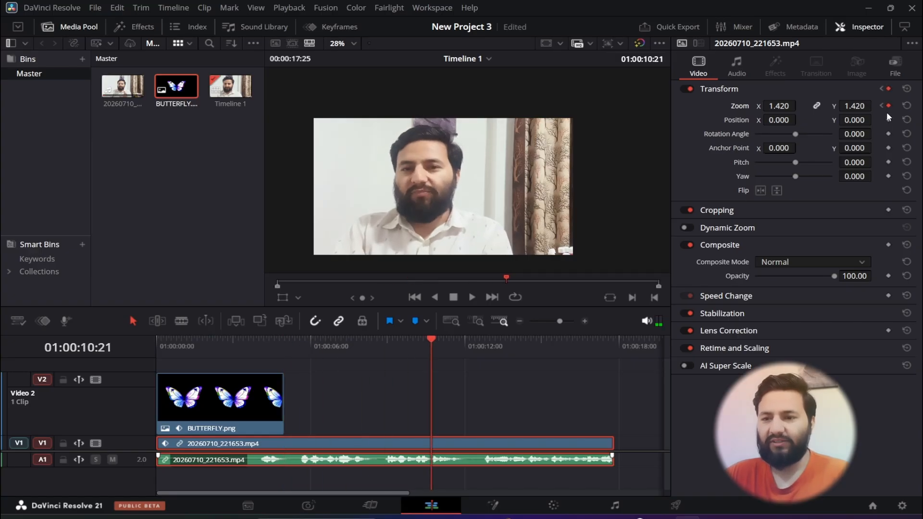
drag(780, 105, 800, 105)
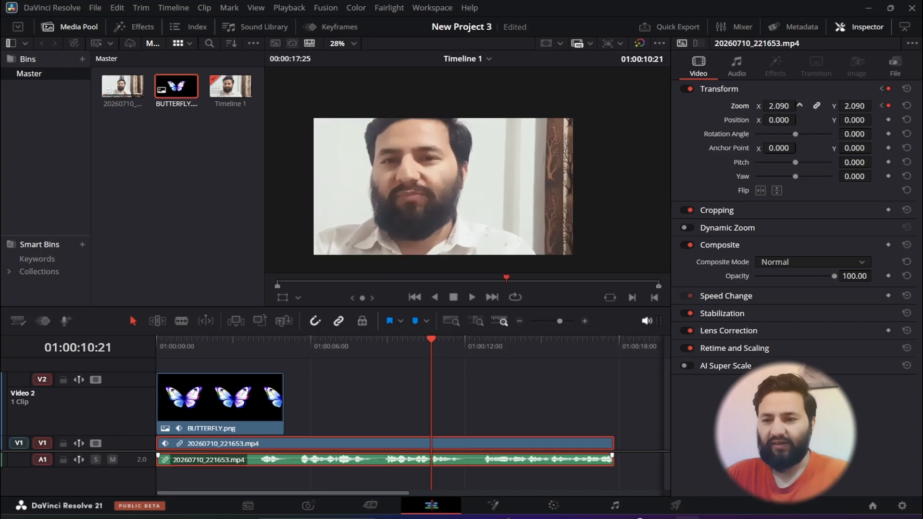
Step: Play the timeline from near its start to review the main clip's zoom-in, stopping around 01:00:13:14
drag(431, 343, 172, 348)
click(473, 297)
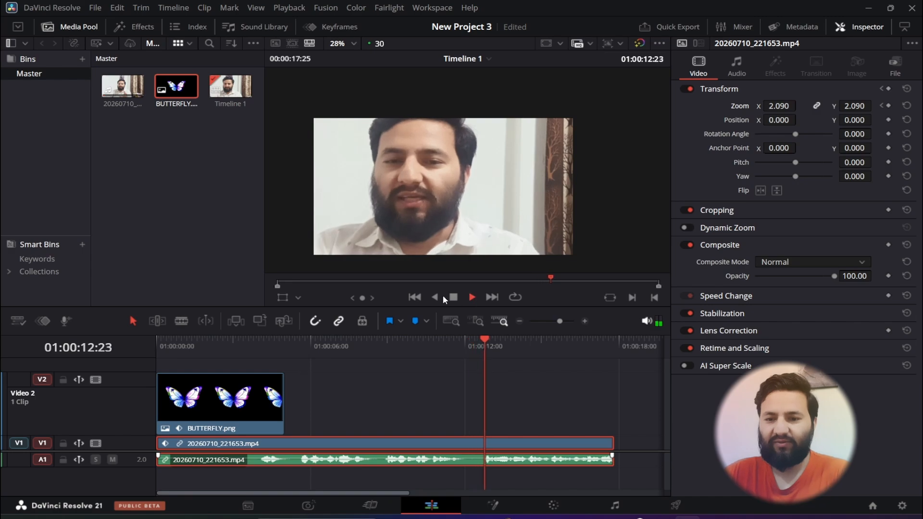
click(453, 297)
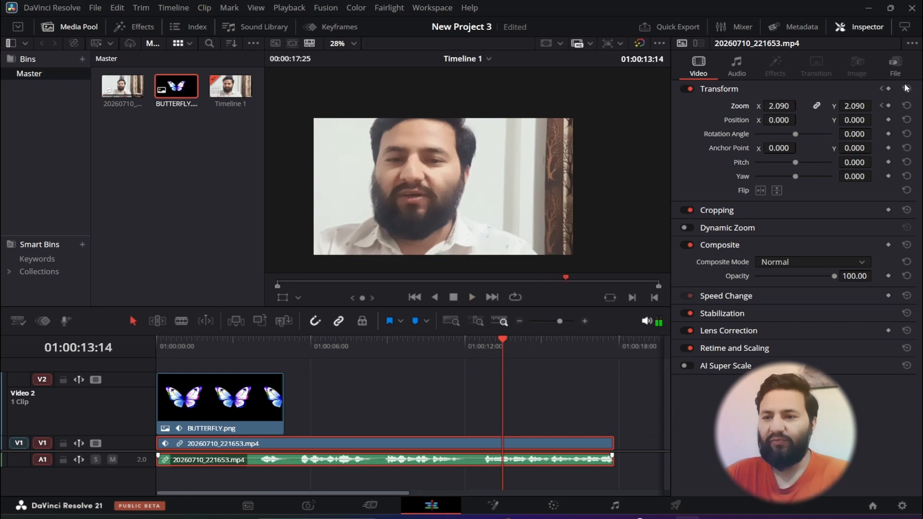
Step: Keyframe the main video clip's zoom at 01:00:13:14 with a value of 0.930, and play back from 01:00:05:19
click(888, 106)
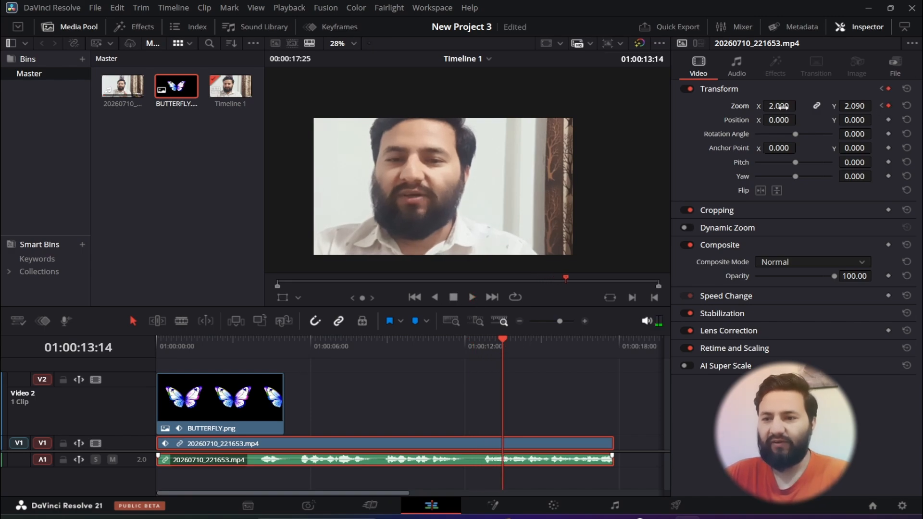
drag(779, 106, 679, 105)
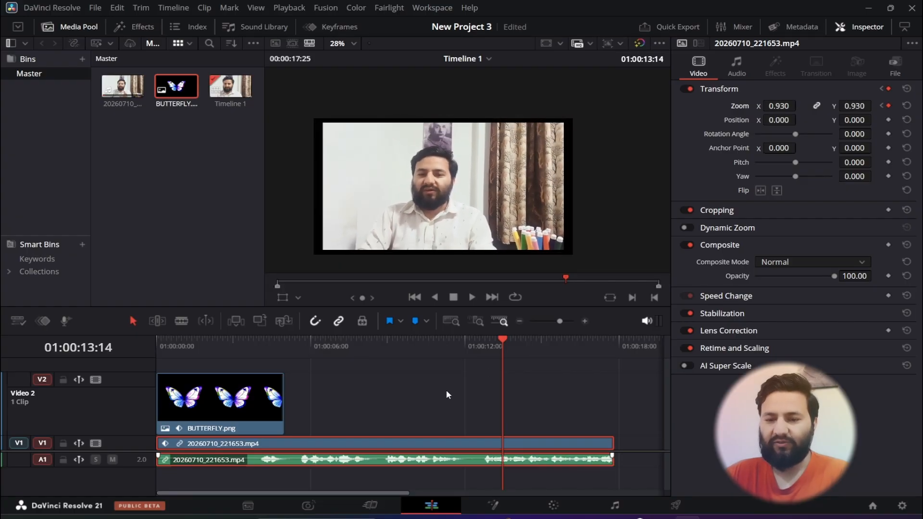
drag(503, 339, 300, 388)
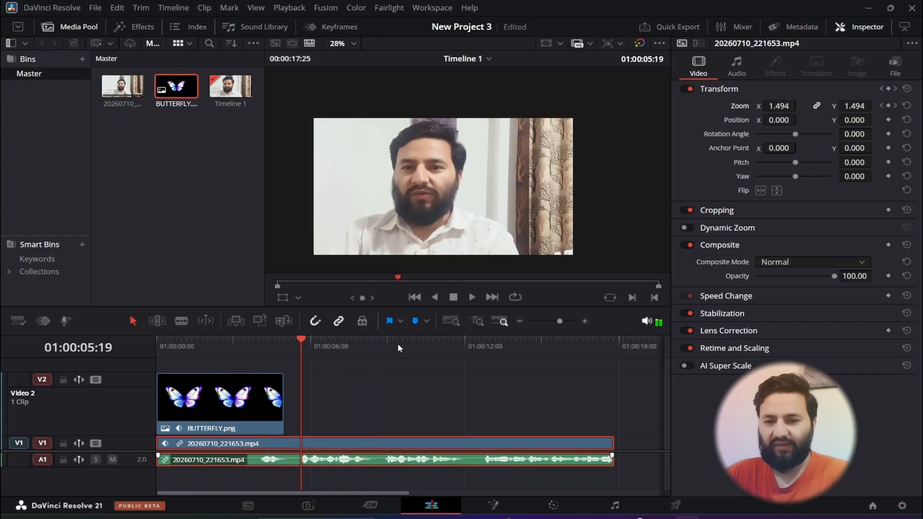
click(473, 297)
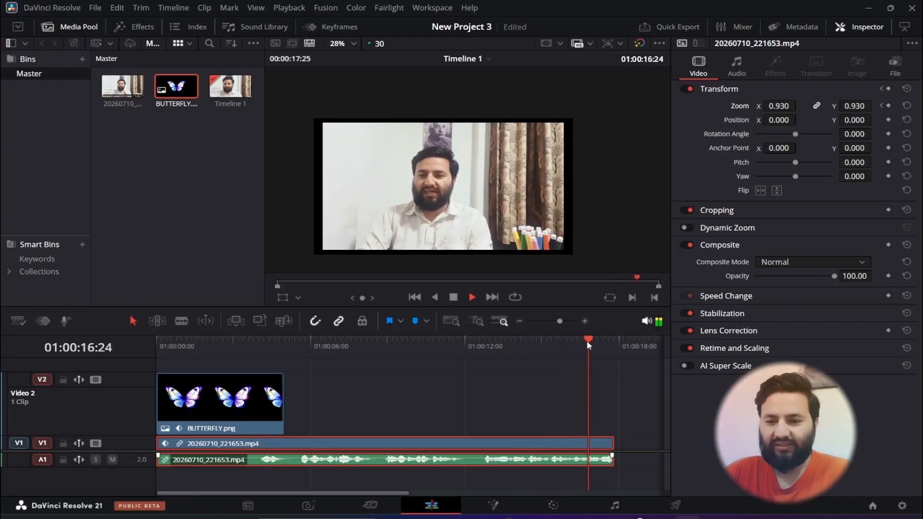
Step: Replay the main clip's zoom-out from 01:00:12:19, stopping at 01:00:14:09
drag(586, 340, 497, 341)
mouse_move(481, 377)
mouse_down()
mouse_move(263, 374)
mouse_move(387, 378)
mouse_move(370, 391)
mouse_move(495, 393)
mouse_move(432, 399)
mouse_move(481, 389)
mouse_up()
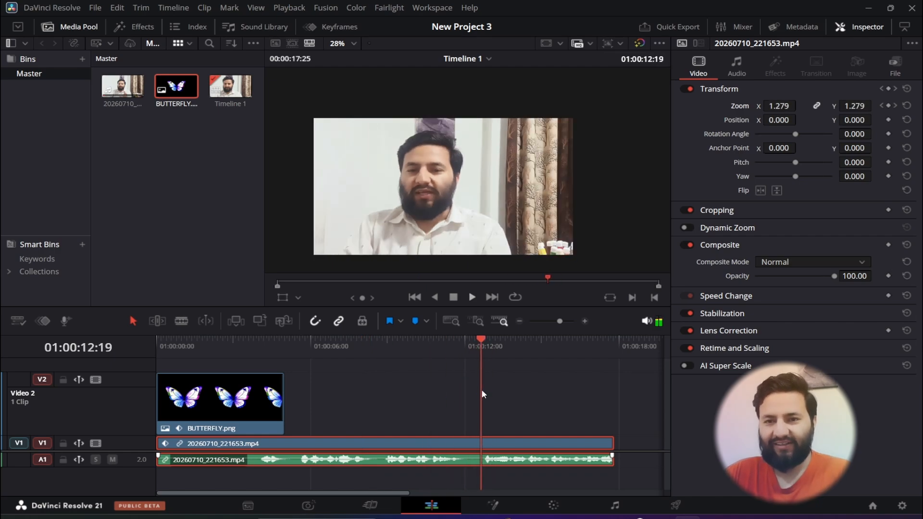
key(space)
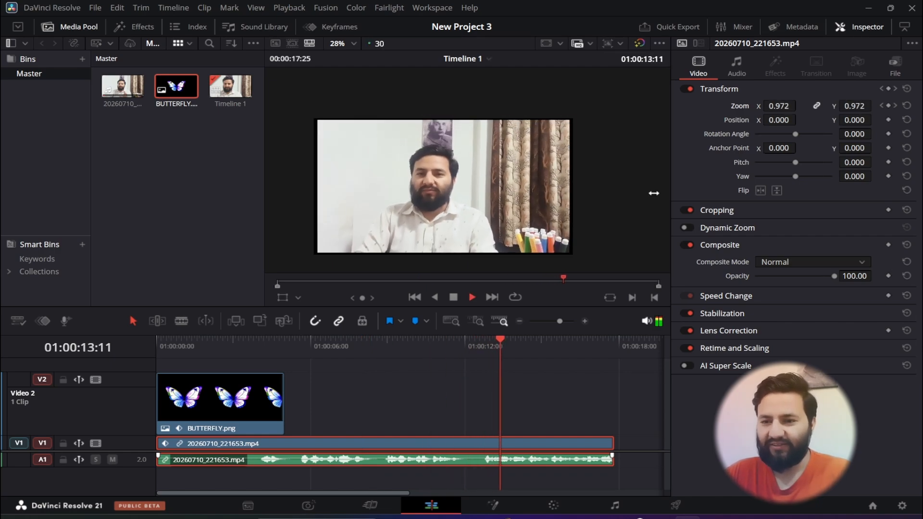
click(458, 298)
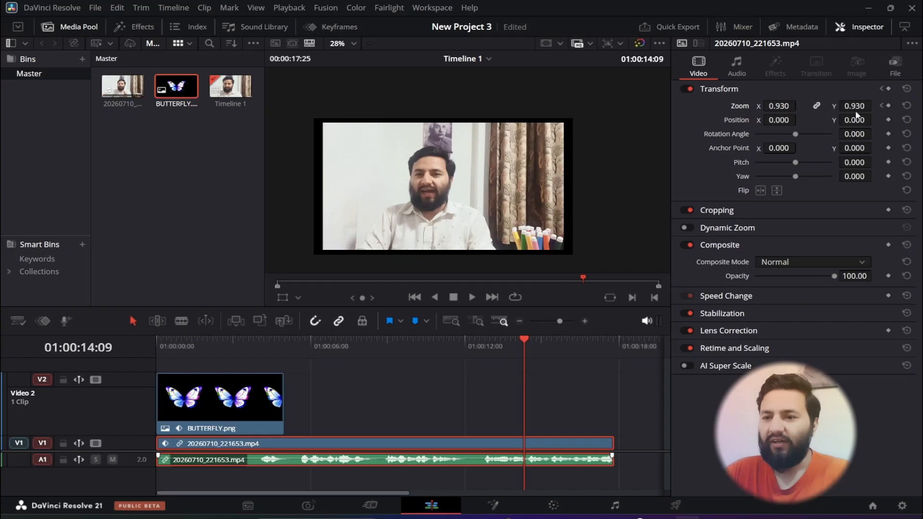
Step: Change the main clip's zoom keyframes to 1.000 at 01:00:13:14 and 1.450 at 01:00:10:21
click(881, 106)
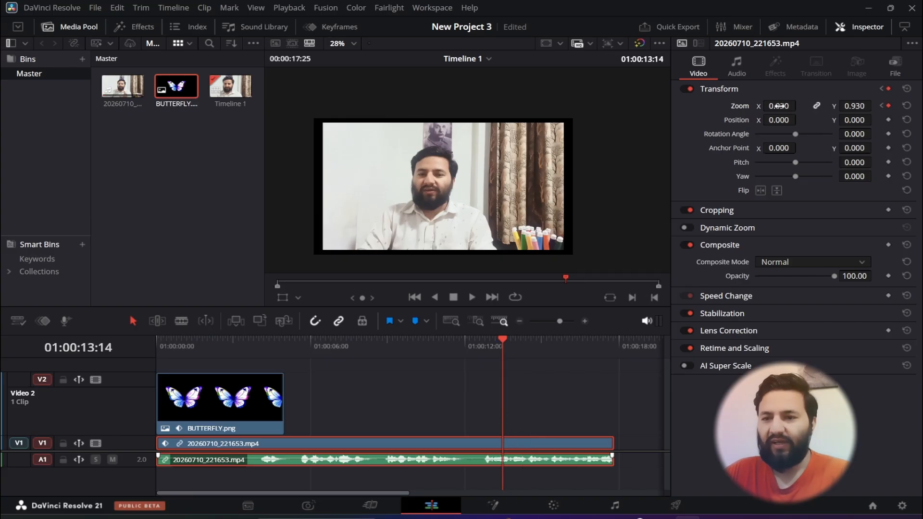
drag(779, 106, 800, 105)
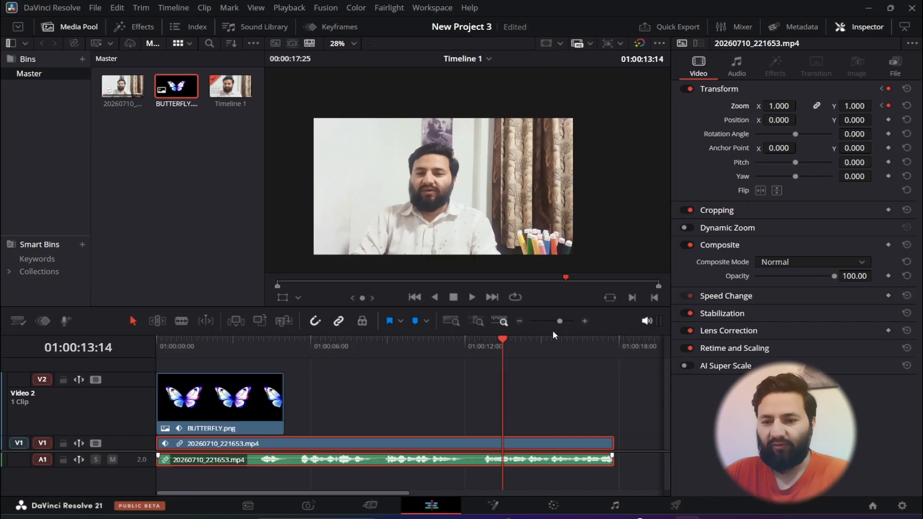
mouse_move(502, 339)
mouse_down()
mouse_move(444, 350)
mouse_move(515, 345)
mouse_up()
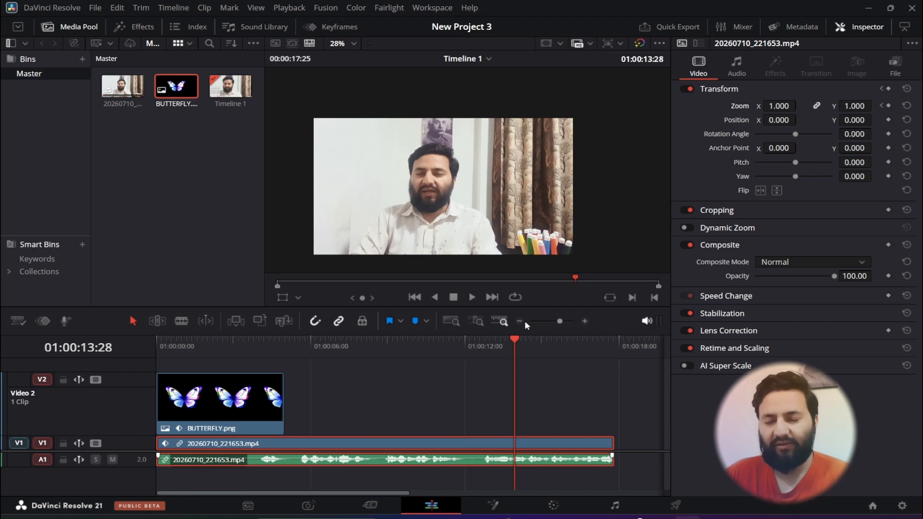
click(882, 106)
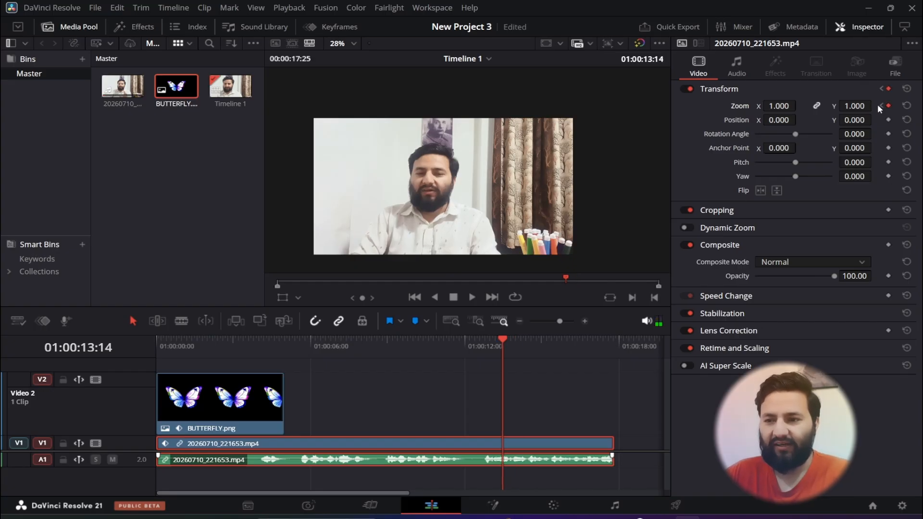
click(880, 104)
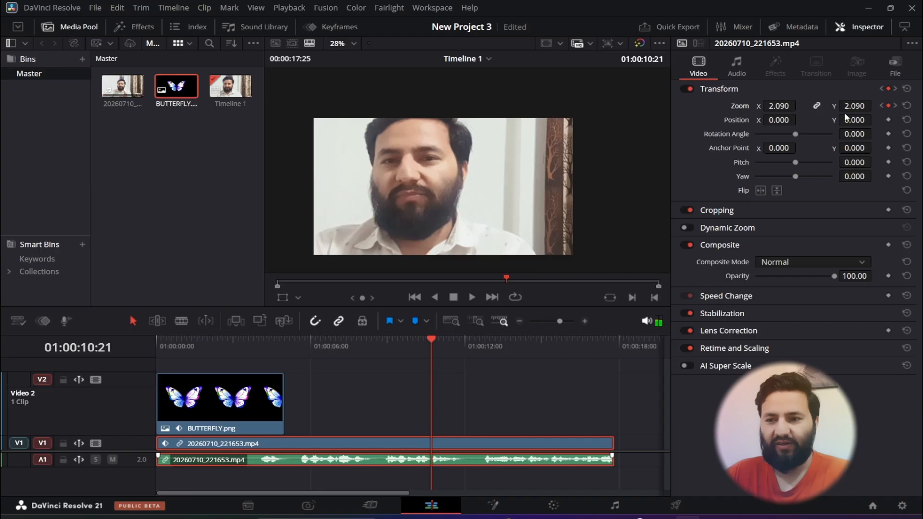
drag(781, 106, 751, 105)
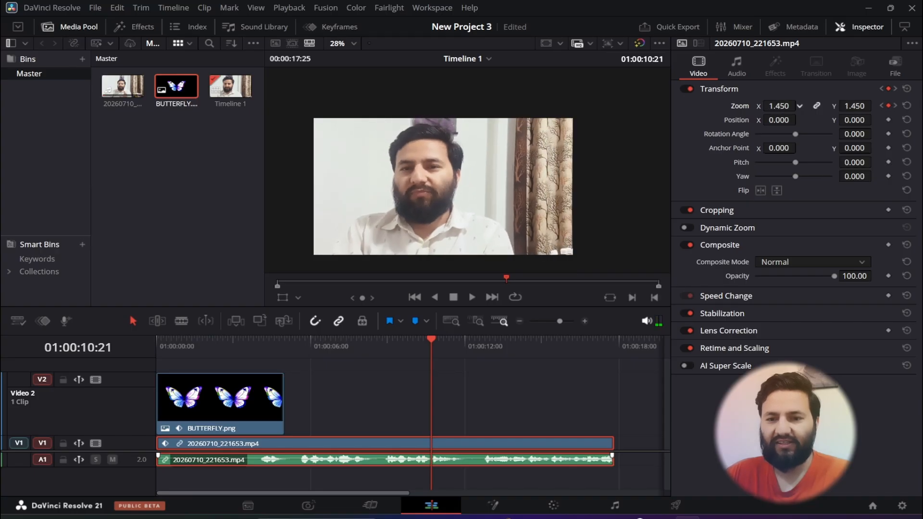
Step: Play and scrub the butterfly's zoom animation from the timeline's start up to 01:00:02:25
drag(421, 347, 280, 444)
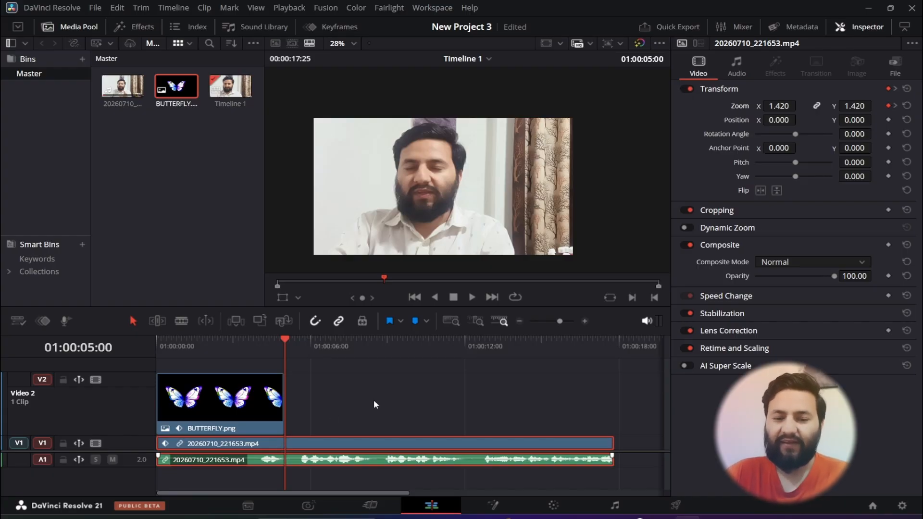
drag(286, 340, 122, 377)
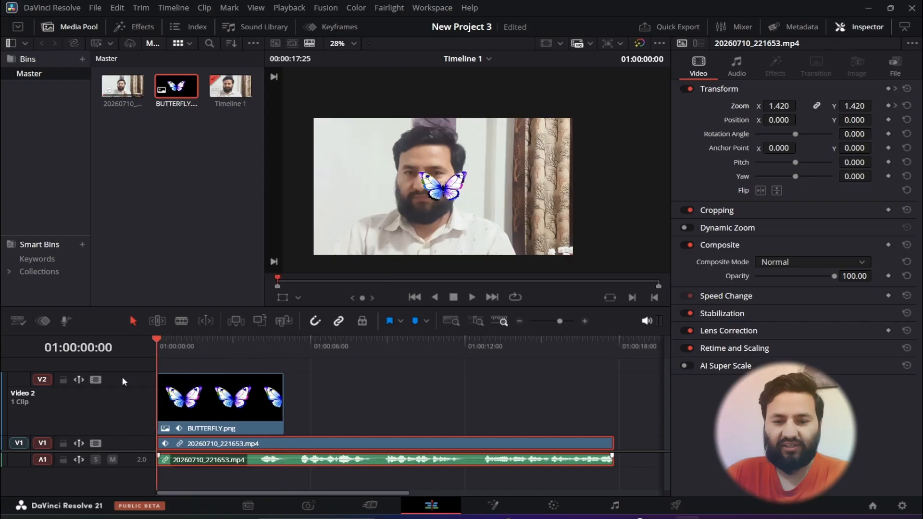
key(space)
drag(245, 371, 175, 378)
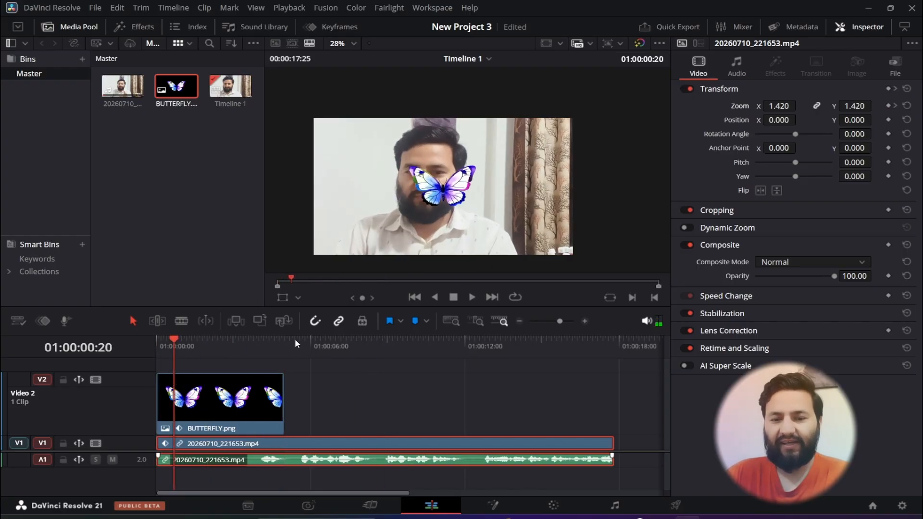
drag(174, 344, 229, 365)
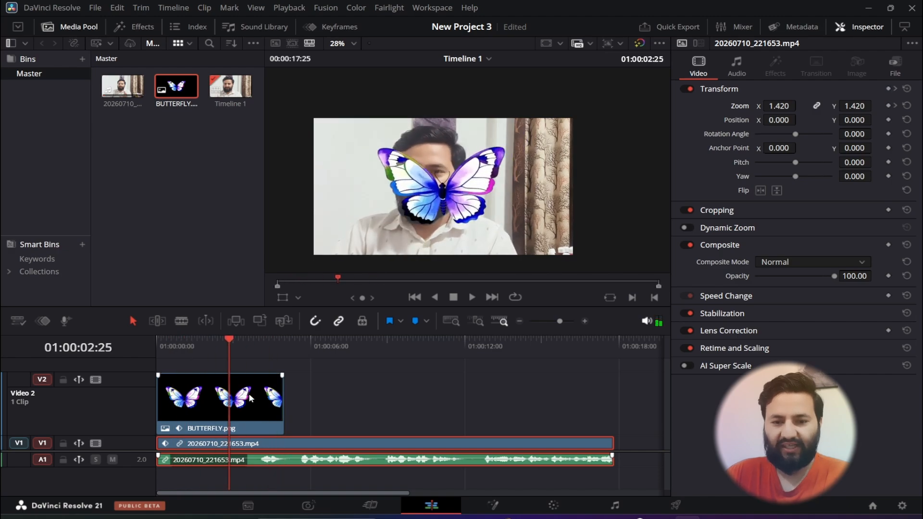
Step: Reset the butterfly clip's zoom, clearing its zoom keyframes
drag(246, 397, 229, 405)
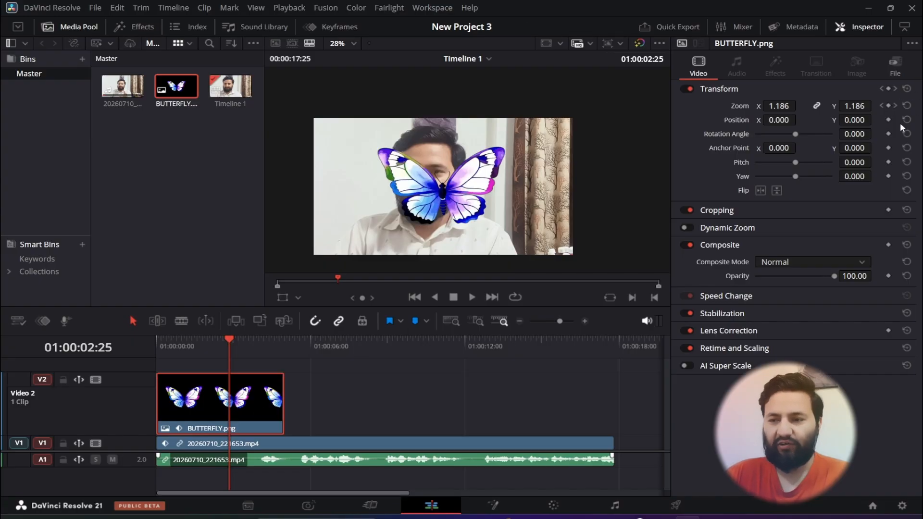
click(907, 106)
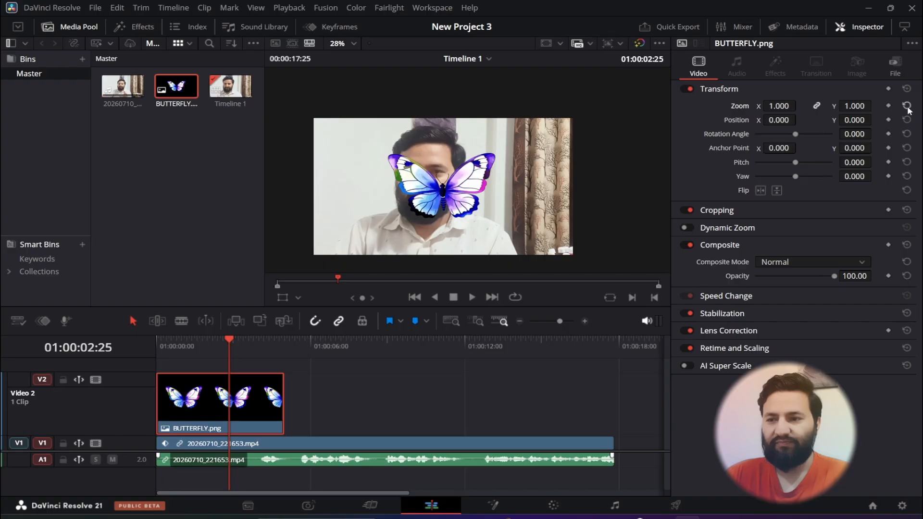
Step: Keyframe the butterfly's X position at -2245 on 01:00:00:00 and at 2463 on 01:00:04:16
drag(233, 337, 135, 371)
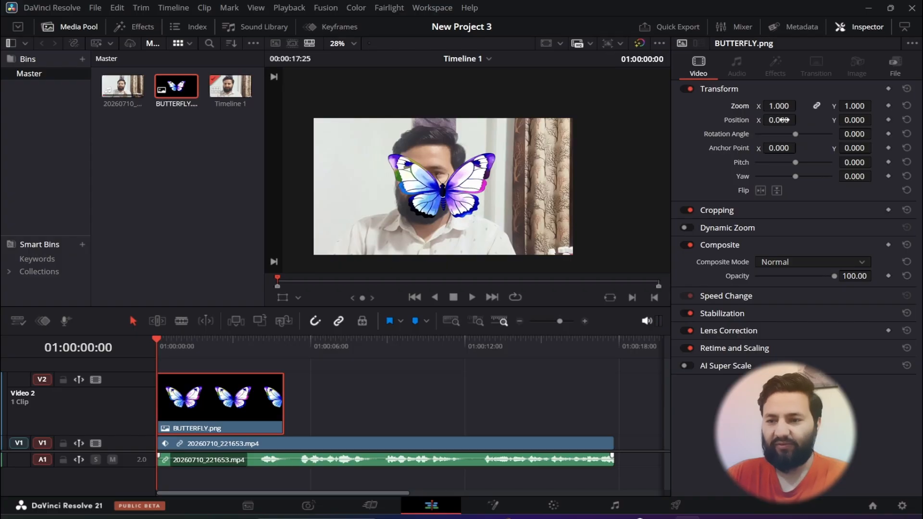
drag(783, 120, 726, 120)
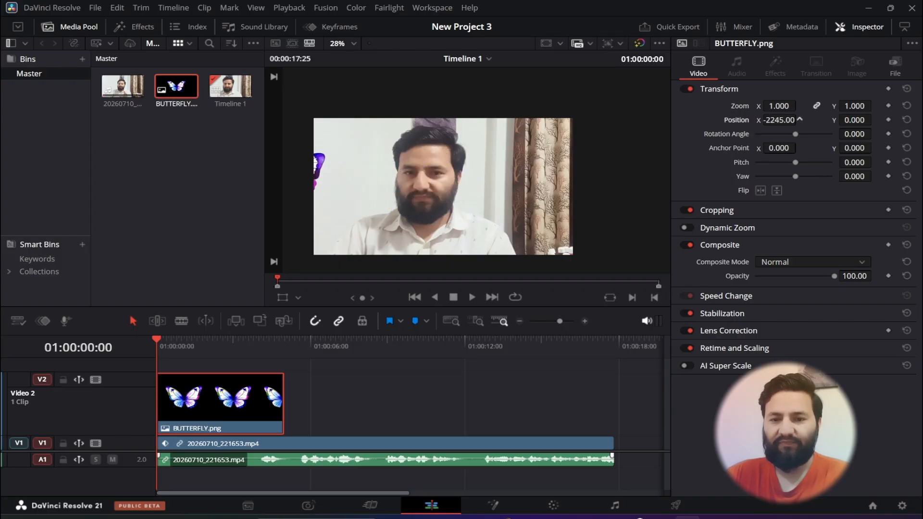
click(888, 120)
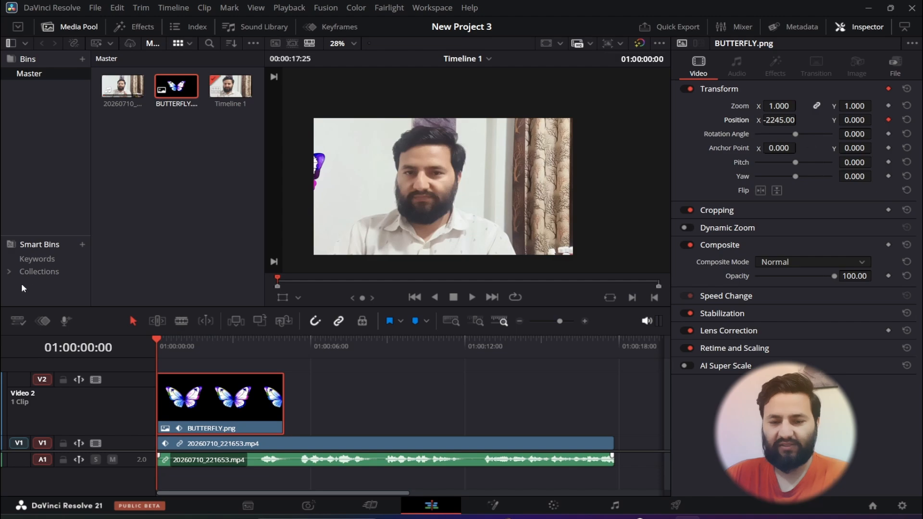
drag(157, 337, 273, 341)
drag(774, 119, 799, 118)
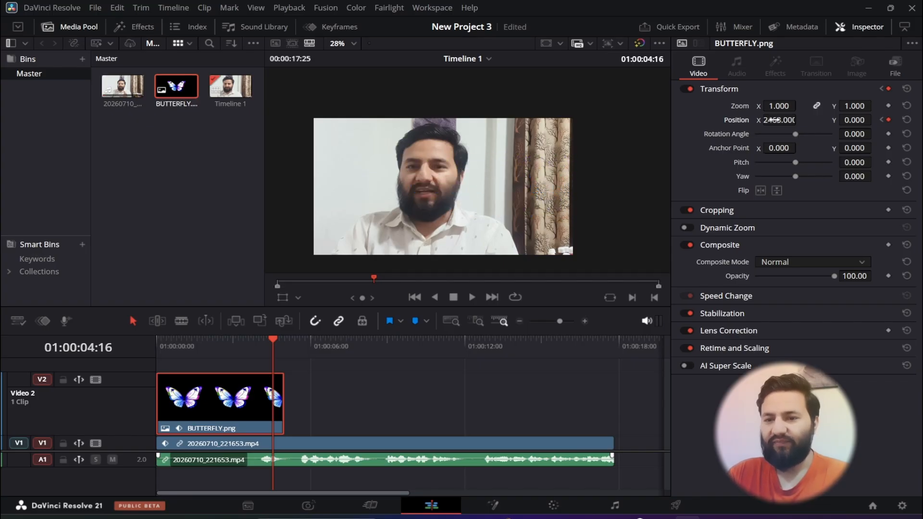
Step: Play the timeline from its start to review the butterfly moving across the frame
drag(273, 342, 118, 374)
click(472, 297)
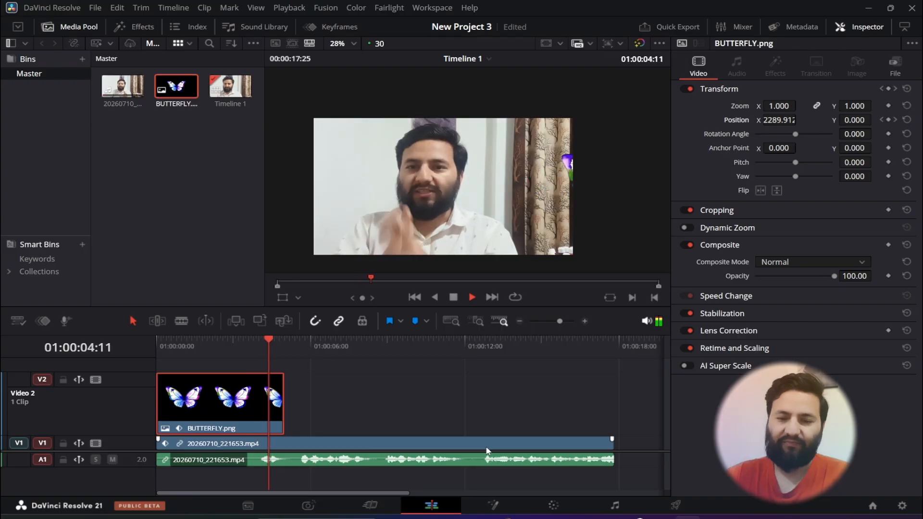
key(space)
Step: Replay from the start, stop at 01:00:01:00, and set the butterfly's Y position to 59 there
drag(256, 350, 157, 346)
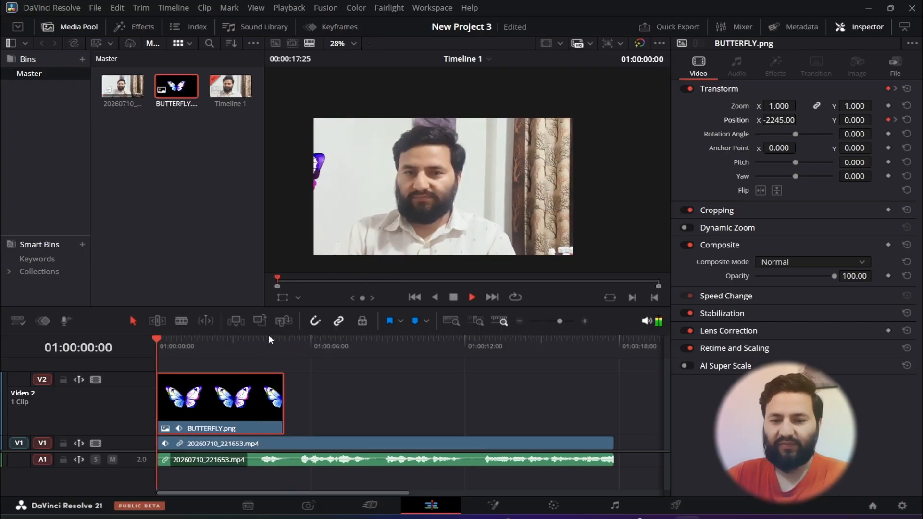
click(452, 299)
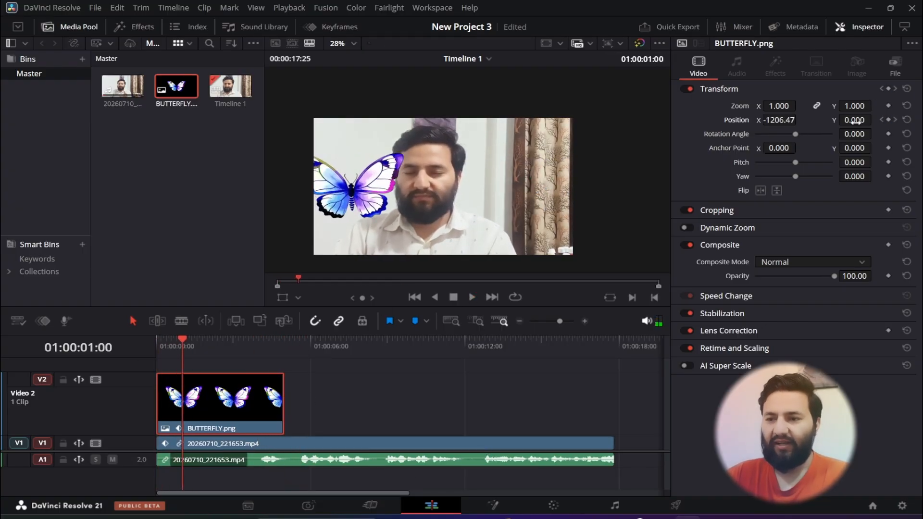
mouse_move(853, 121)
mouse_down()
mouse_move(839, 121)
mouse_move(875, 120)
mouse_move(859, 119)
mouse_up()
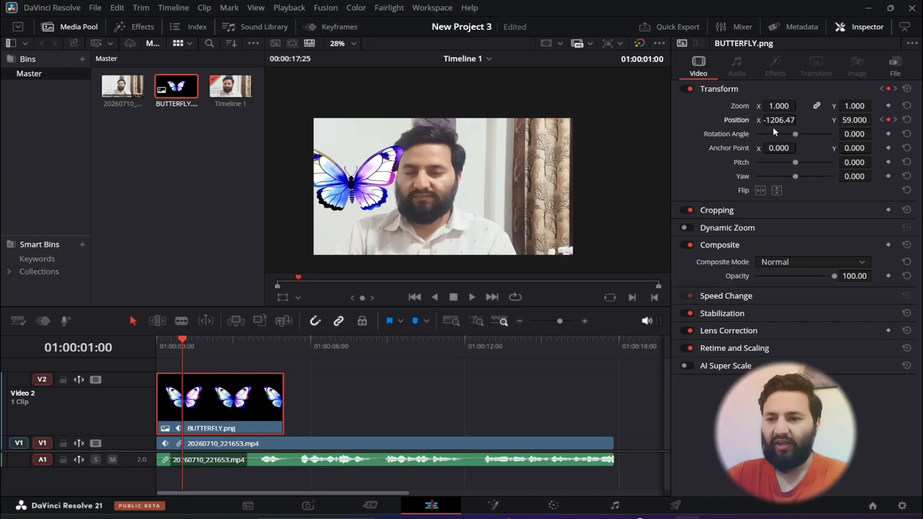
Step: Keyframe the butterfly's rotation angle at 01:00:01:11 with a value of 360
drag(187, 340, 199, 363)
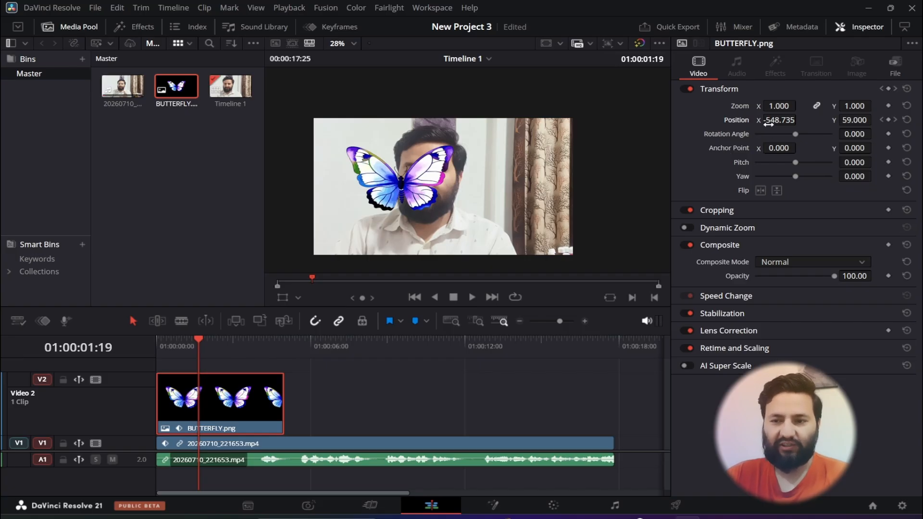
mouse_move(194, 337)
mouse_down()
mouse_move(114, 346)
mouse_move(192, 340)
mouse_up()
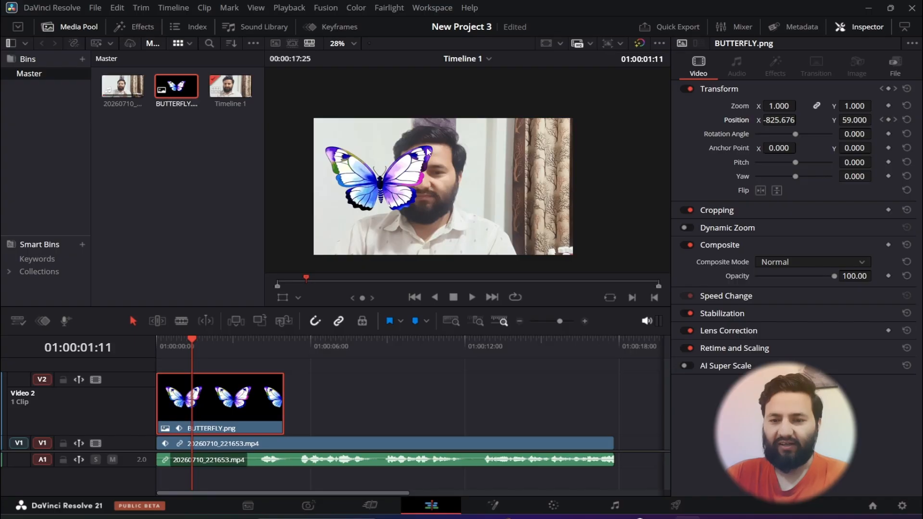
click(888, 134)
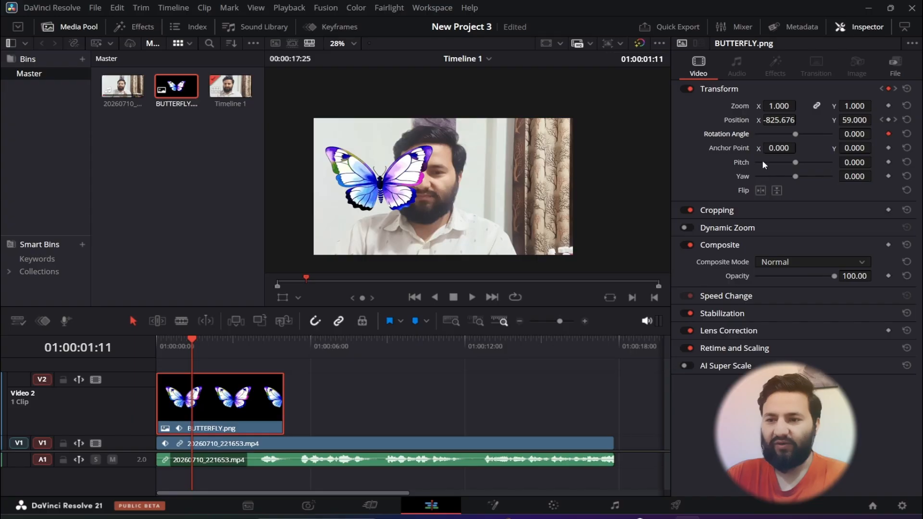
drag(798, 136, 837, 140)
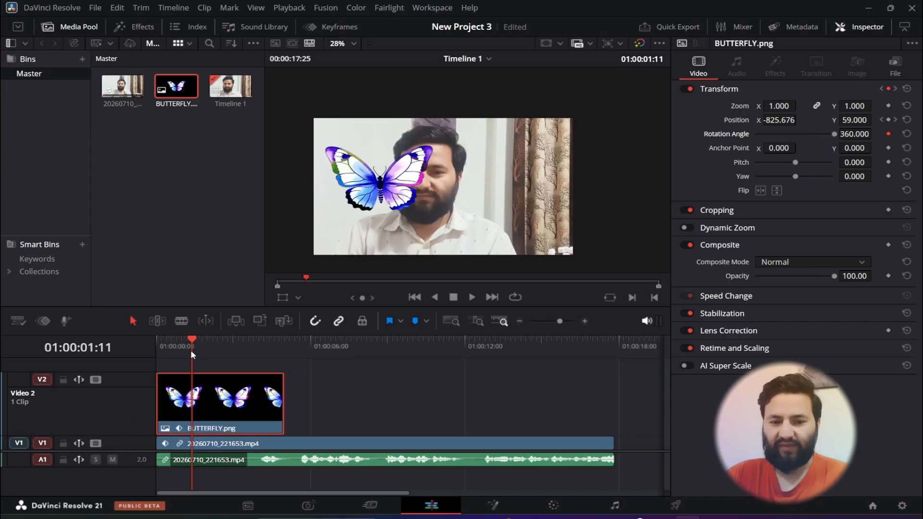
Step: Play the butterfly's animation twice from near the timeline's start to check its rotation
drag(191, 350, 159, 348)
click(472, 297)
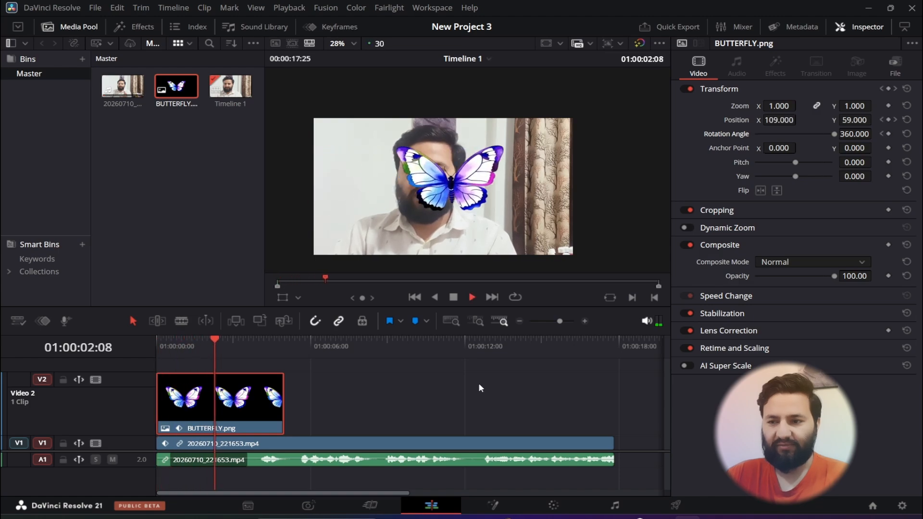
drag(255, 345, 160, 363)
key(space)
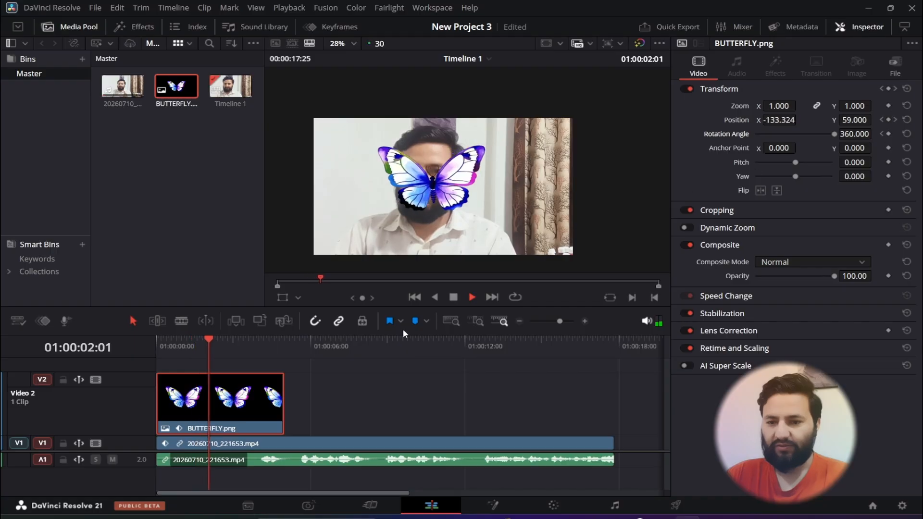
key(space)
Step: Set the butterfly's rotation keyframe at 01:00:01:11 to 712.6 and add a rotation keyframe of -360 at 01:00:02:26
drag(228, 341, 199, 340)
click(880, 133)
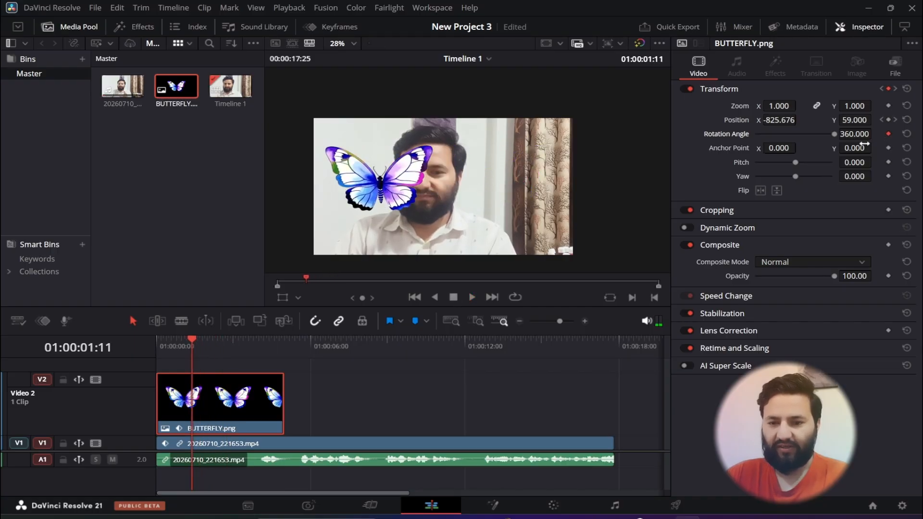
mouse_move(194, 342)
mouse_down()
mouse_move(182, 343)
mouse_move(207, 343)
mouse_move(195, 354)
mouse_up()
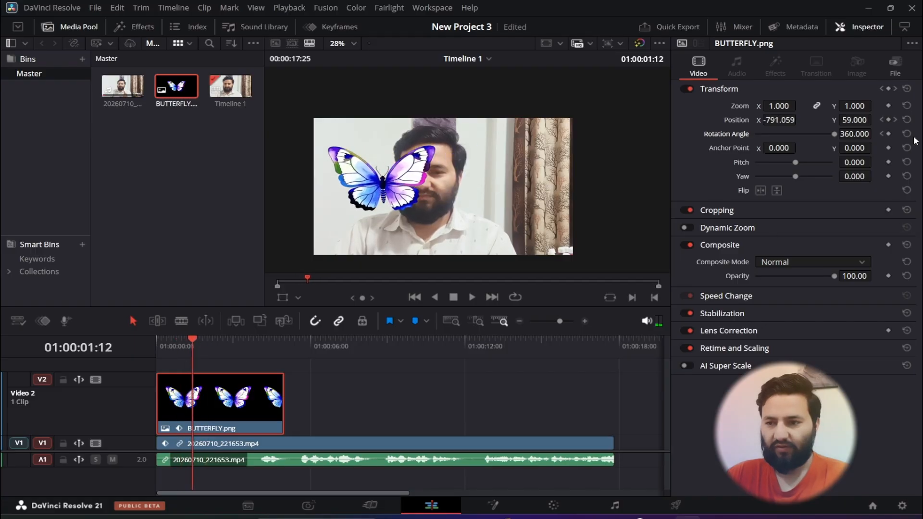
click(880, 133)
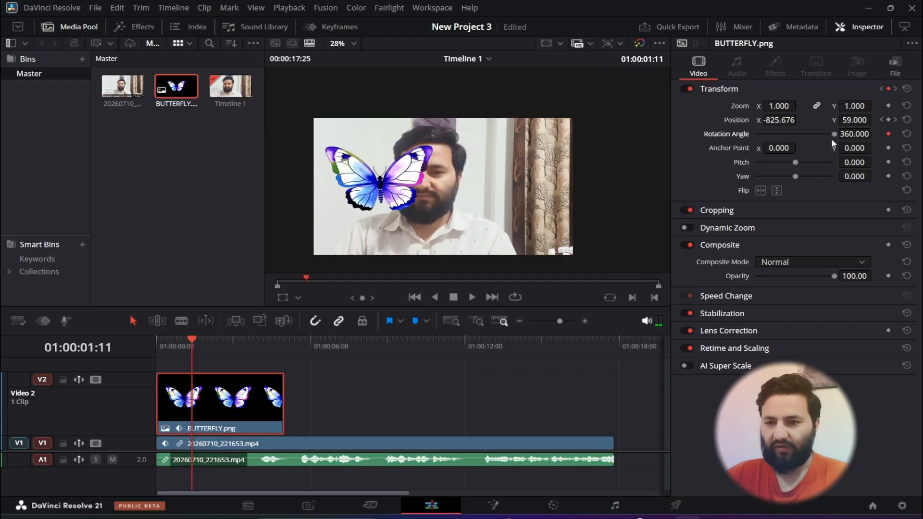
drag(847, 133, 875, 133)
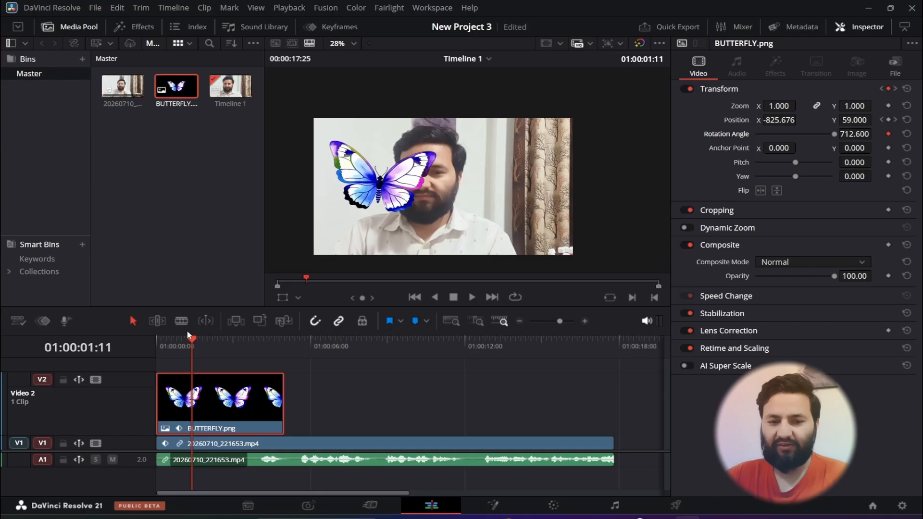
drag(189, 336, 231, 389)
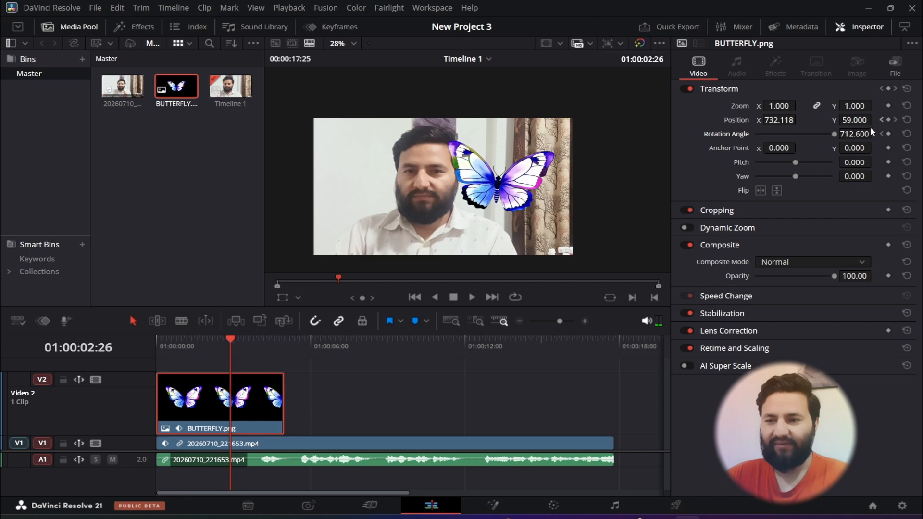
drag(838, 135, 719, 155)
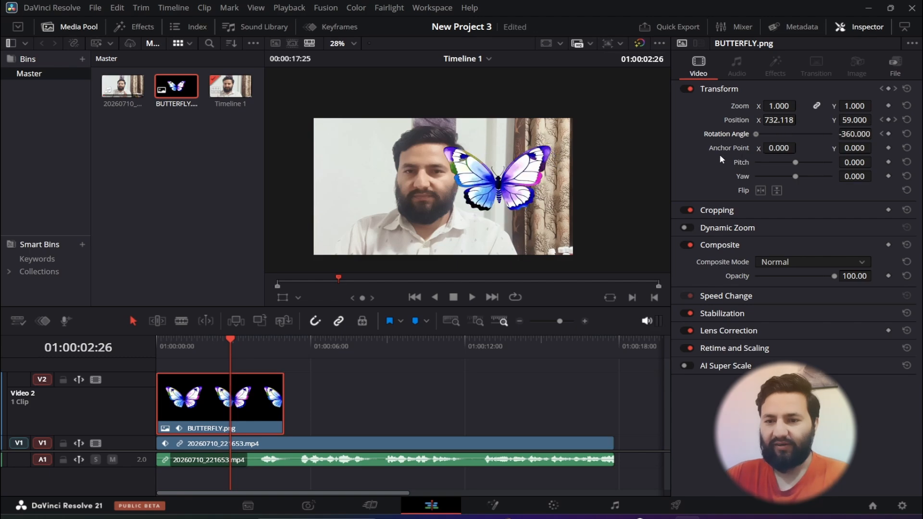
Step: Play the timeline from its start to review the butterfly's rotation, and mute the playback audio
drag(228, 342, 157, 347)
click(470, 299)
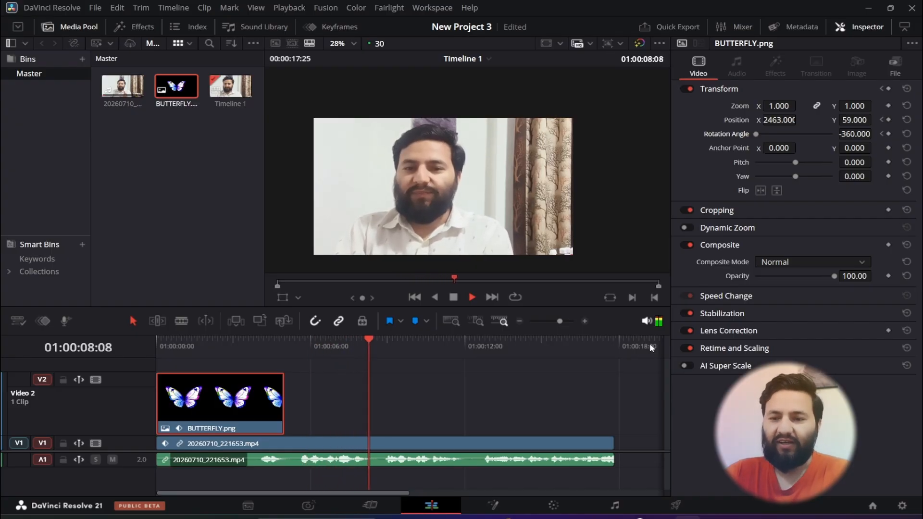
click(647, 321)
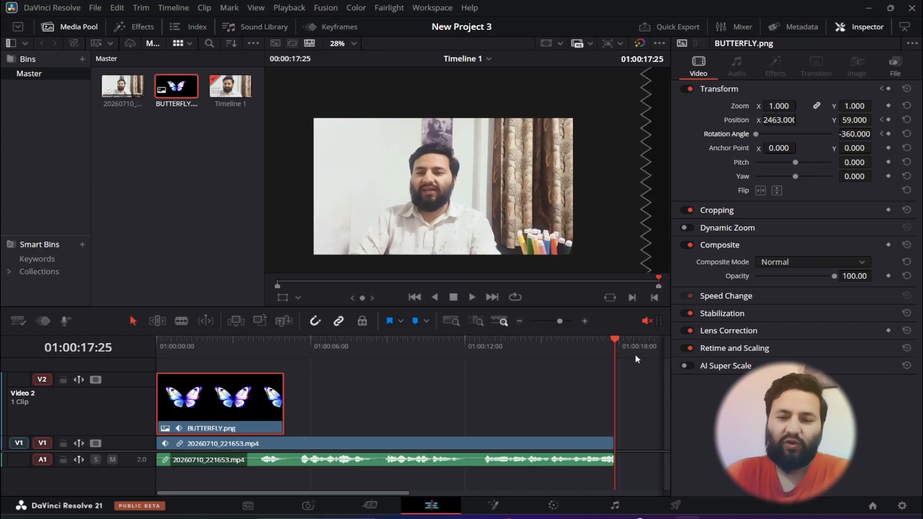
Step: Go back to the butterfly's animation and step between its rotation keyframes at 01:00:01:11 and 01:00:02:26
drag(616, 340, 224, 362)
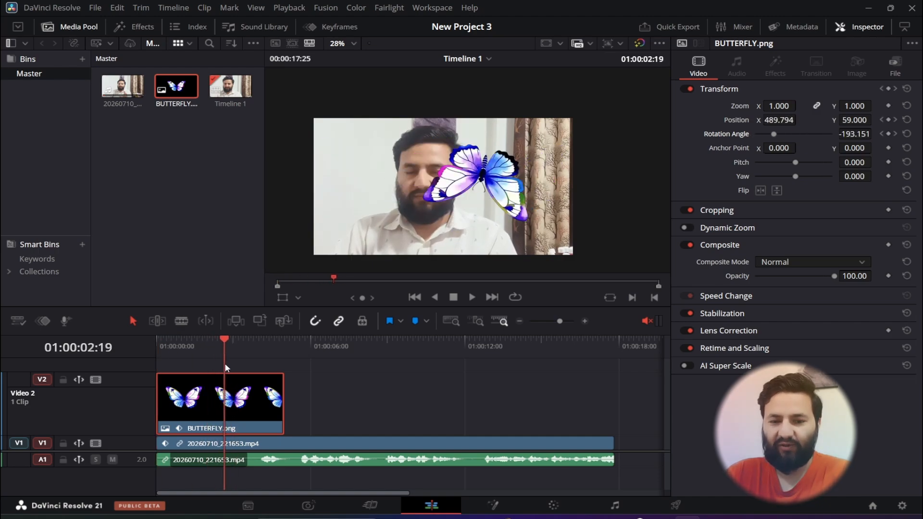
click(882, 133)
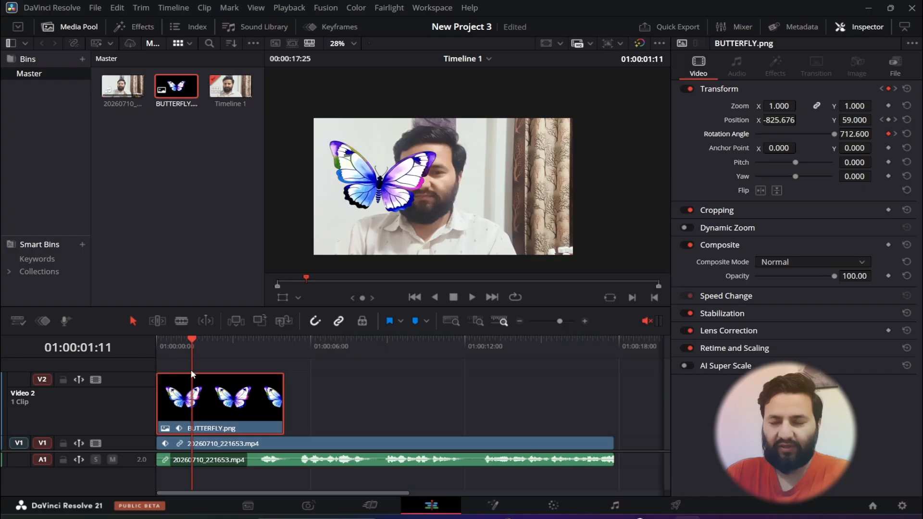
click(896, 134)
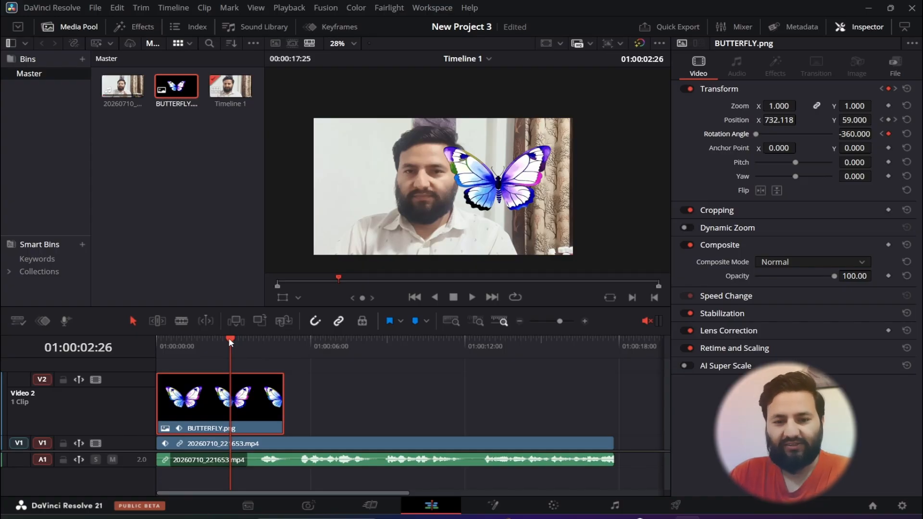
Step: Try to keyframe the butterfly's cropping at 01:00:06:01 and a larger left crop at 01:00:10:07
drag(229, 339, 264, 373)
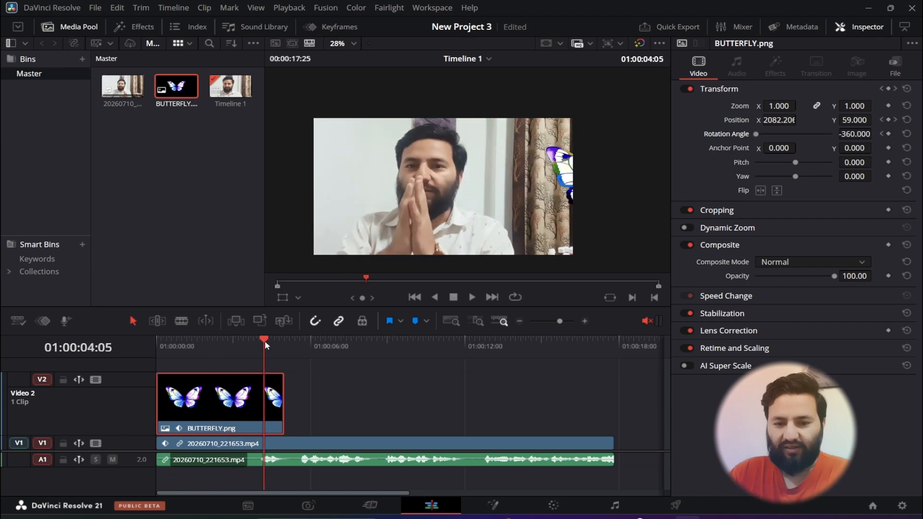
drag(265, 340, 311, 363)
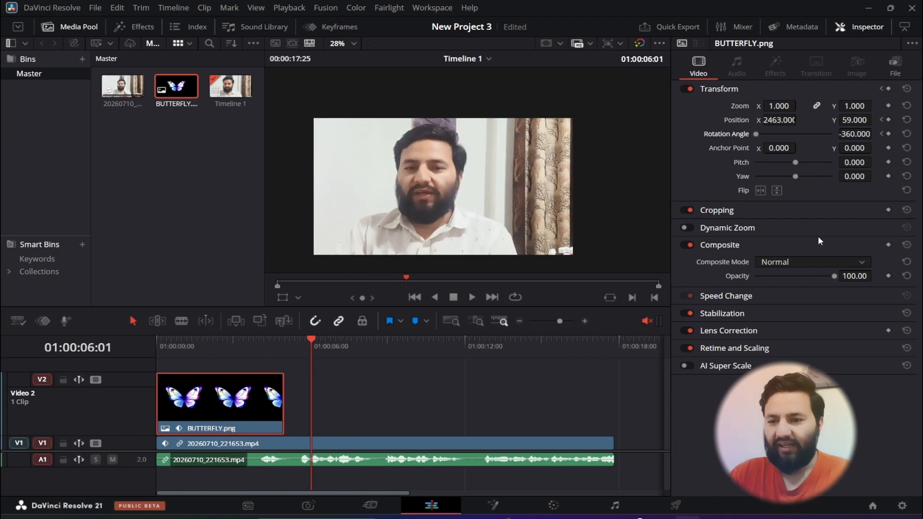
click(747, 214)
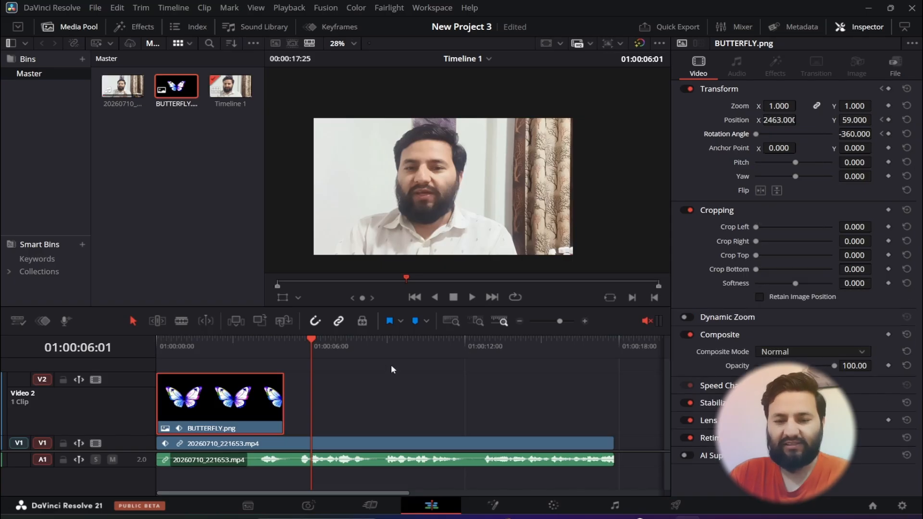
click(888, 209)
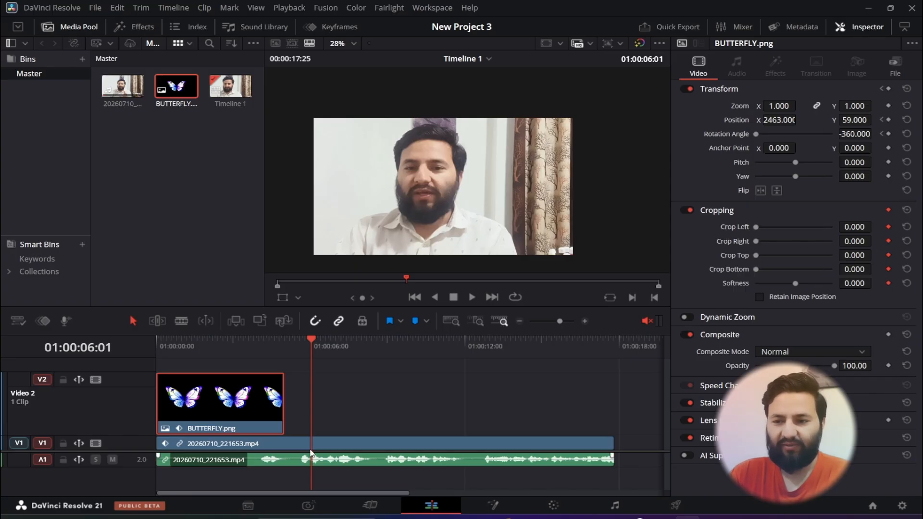
drag(300, 342, 420, 351)
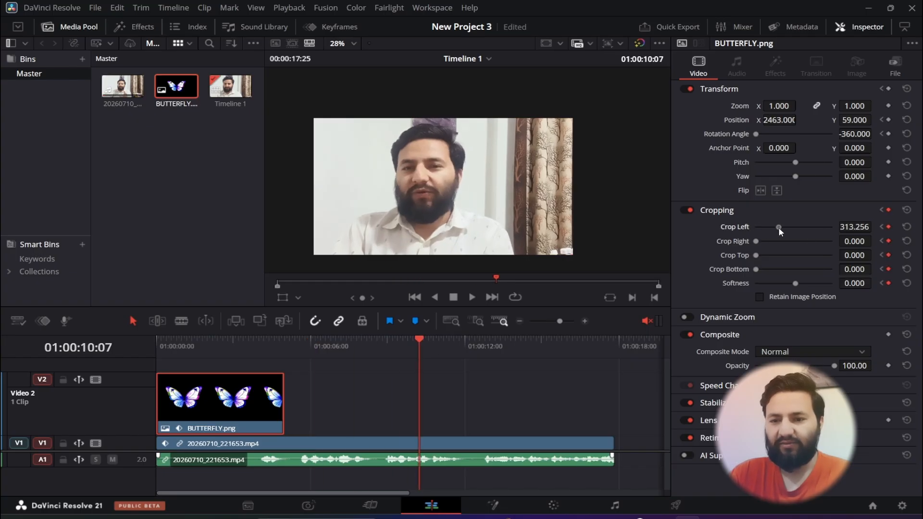
drag(779, 226, 806, 229)
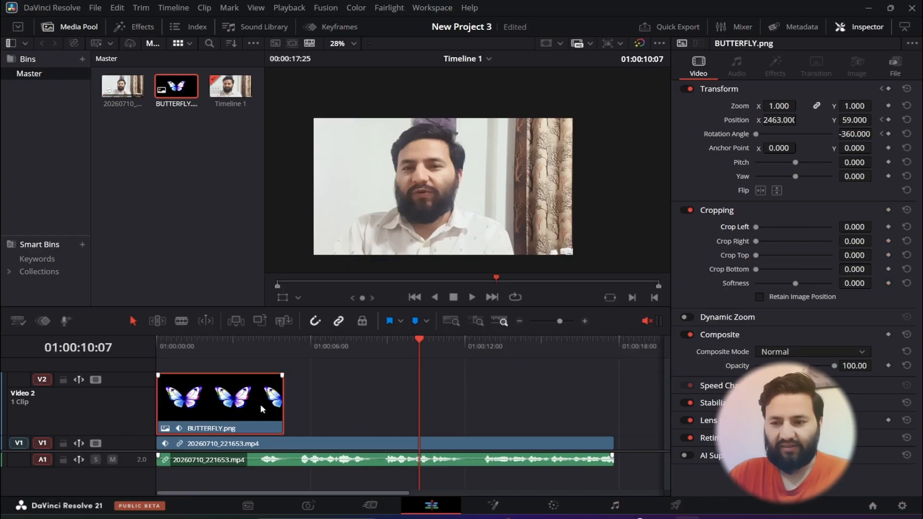
Step: Keyframe the main video clip's cropping at 01:00:05:22 and set its left crop to 1846.756 at 01:00:10:03
click(390, 446)
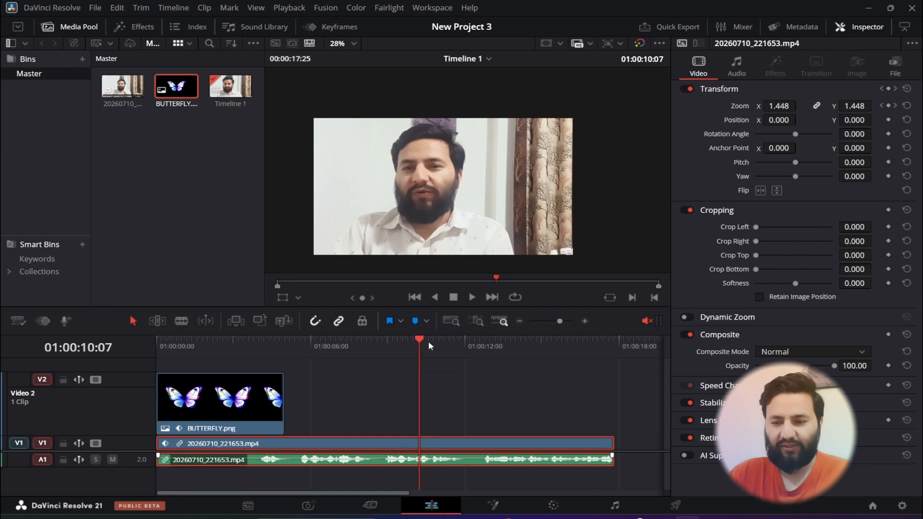
drag(429, 341, 340, 377)
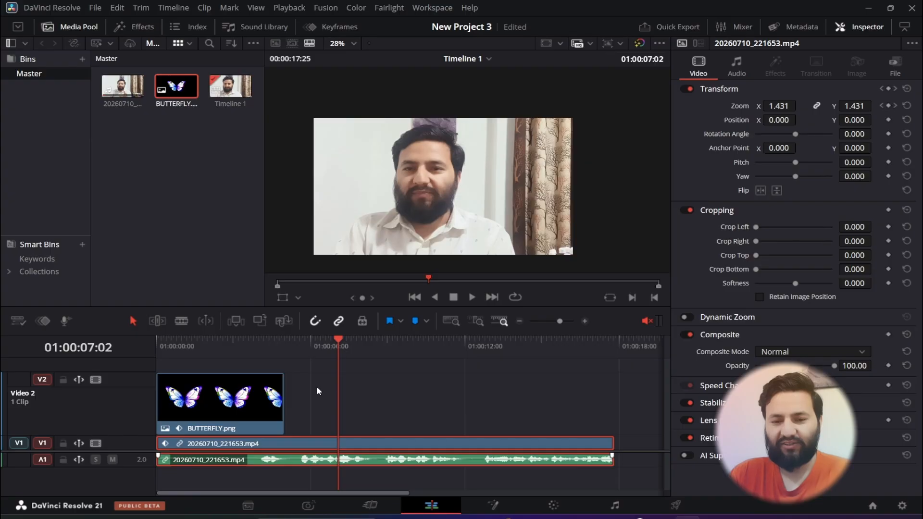
drag(336, 341, 304, 339)
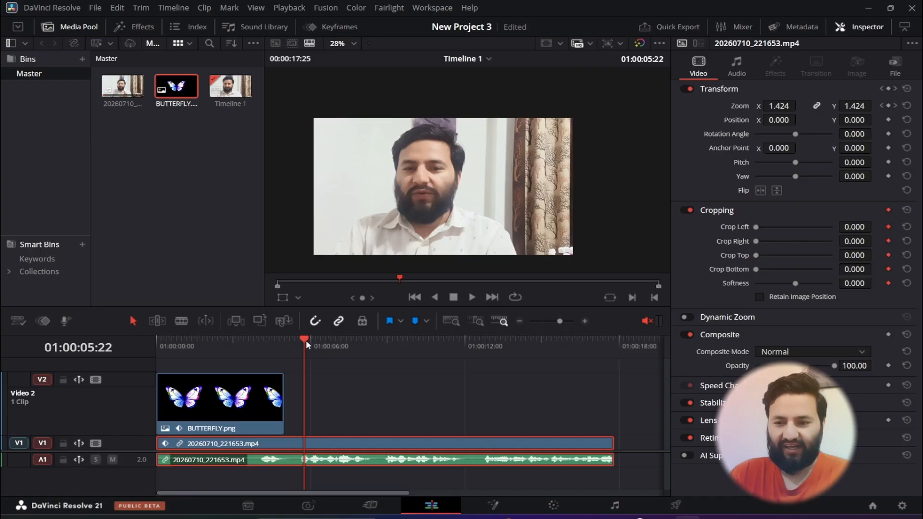
drag(306, 339, 418, 361)
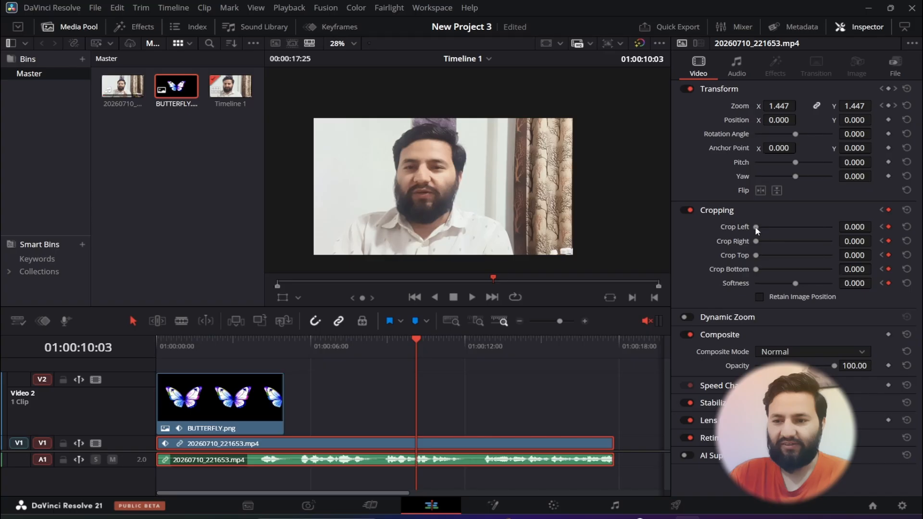
drag(756, 227, 829, 227)
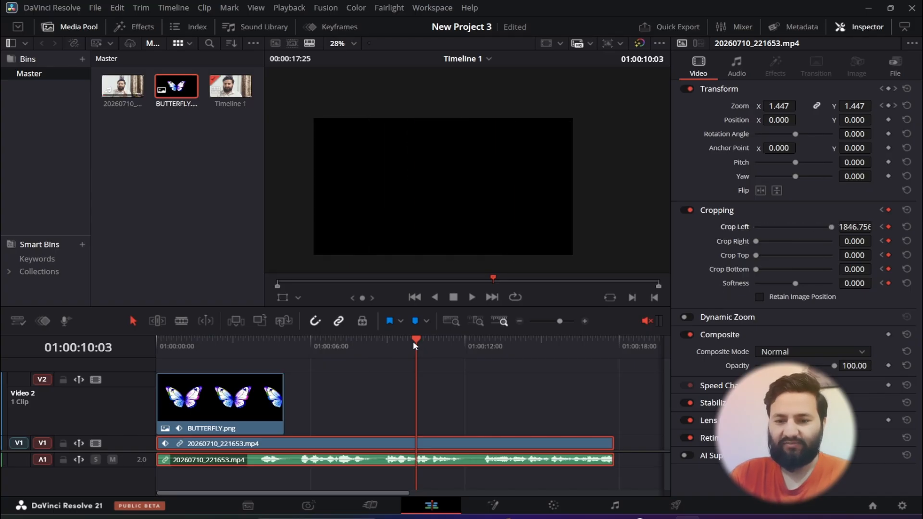
Step: Play the timeline from 01:00:03:09 to review the video clip's left-crop animation, and return to 01:00:02:26
drag(414, 343, 241, 383)
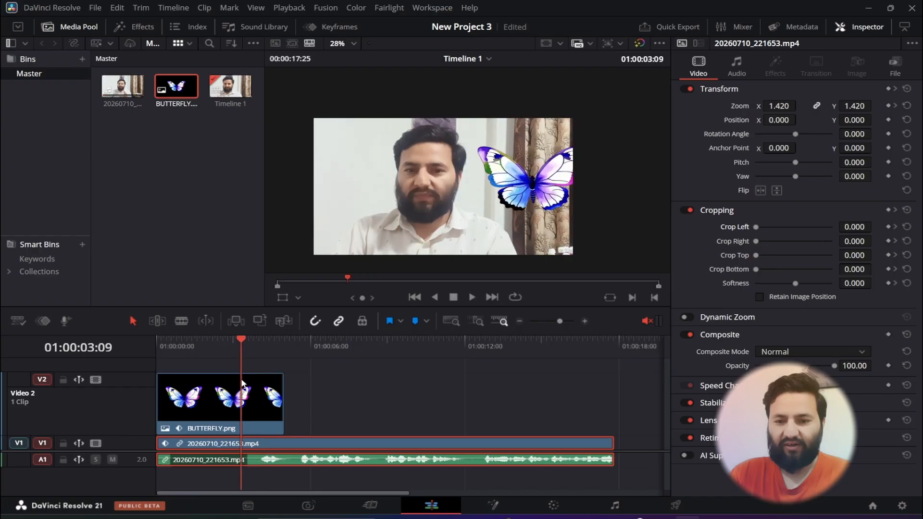
click(472, 301)
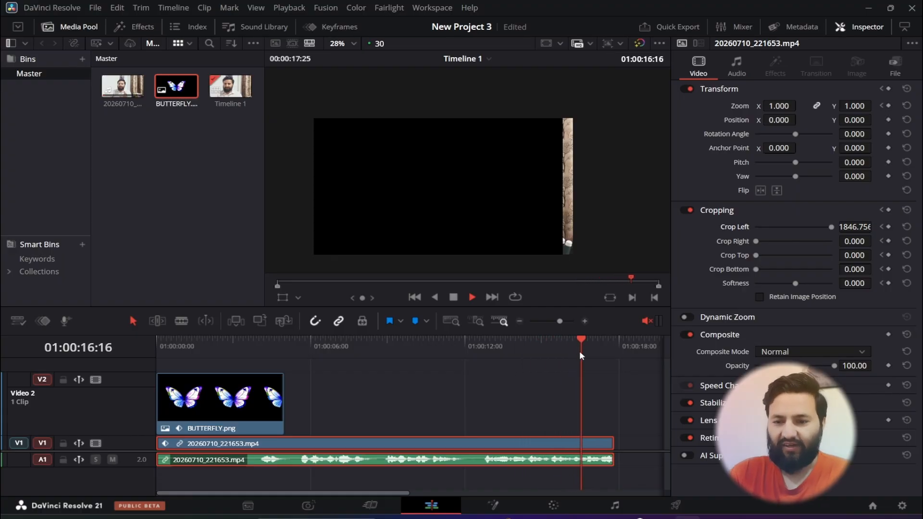
drag(574, 353, 230, 362)
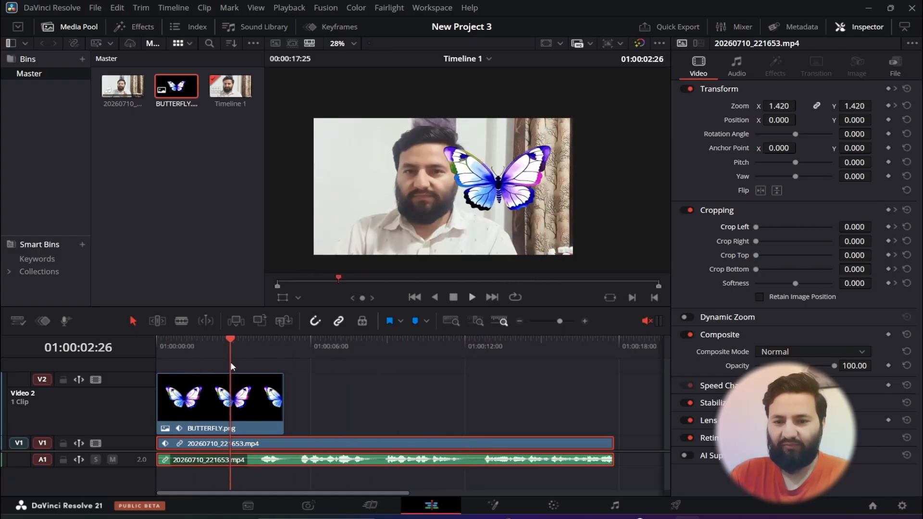
Step: Replay the timeline from 01:00:02:26 and again from its start, then return to the butterfly at 01:00:02:26
key(space)
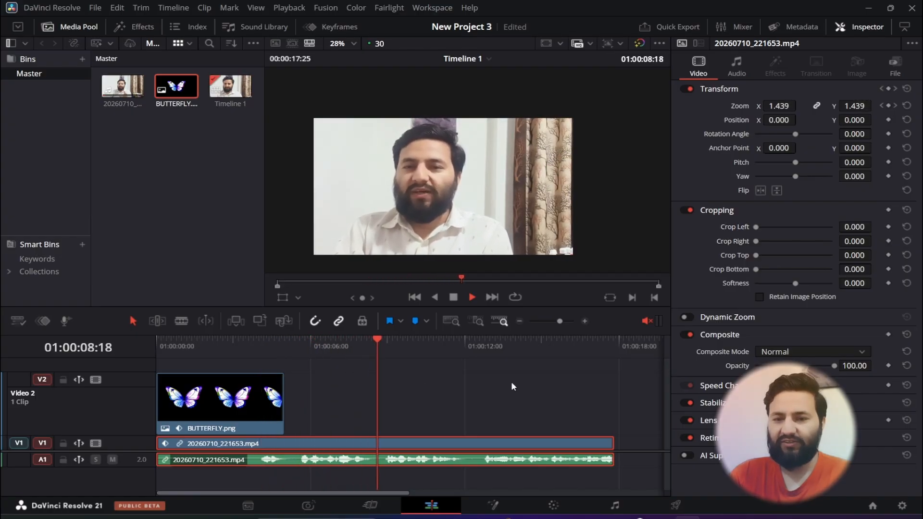
drag(404, 345, 129, 312)
key(space)
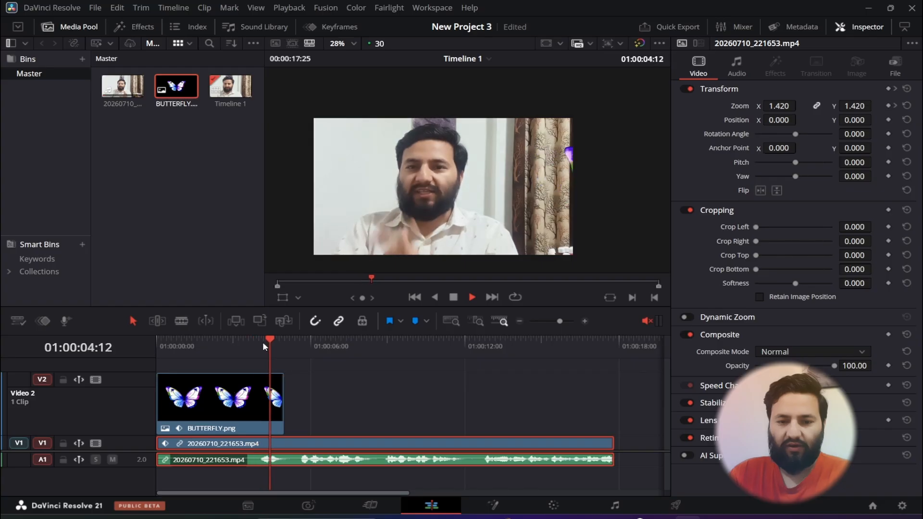
drag(263, 342, 230, 356)
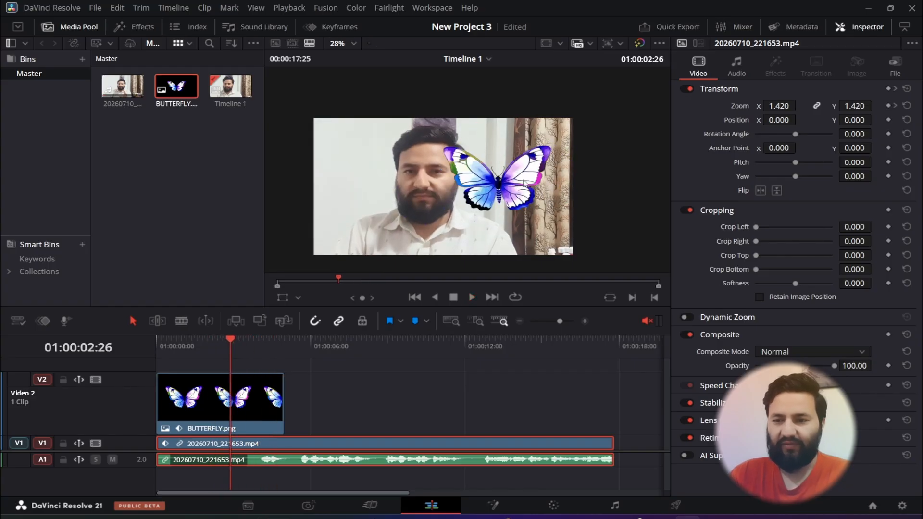
Step: Try an opacity of 0 on the main video clip at 01:00:04:22 and undo it
click(895, 104)
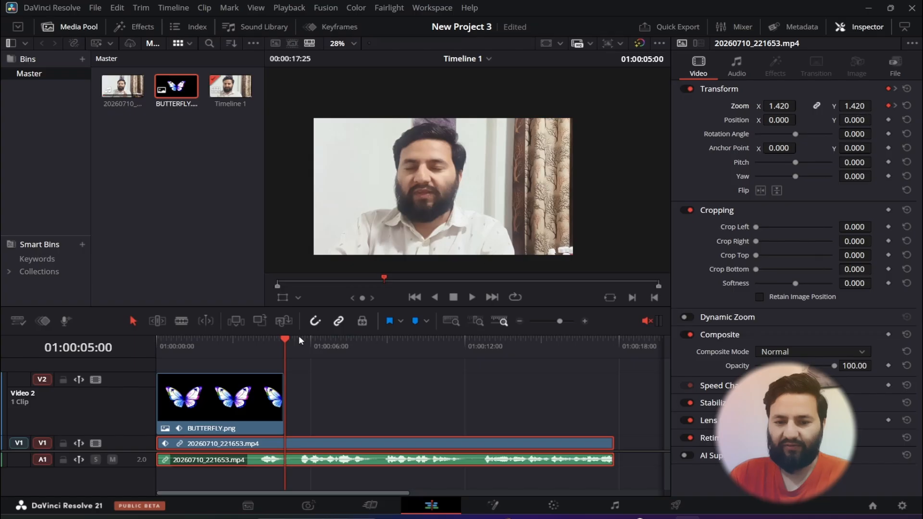
click(279, 339)
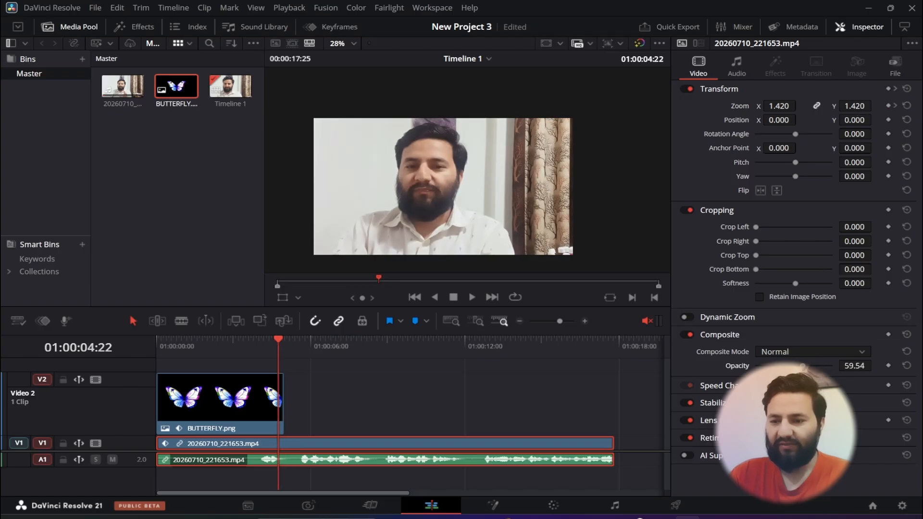
drag(833, 366, 756, 366)
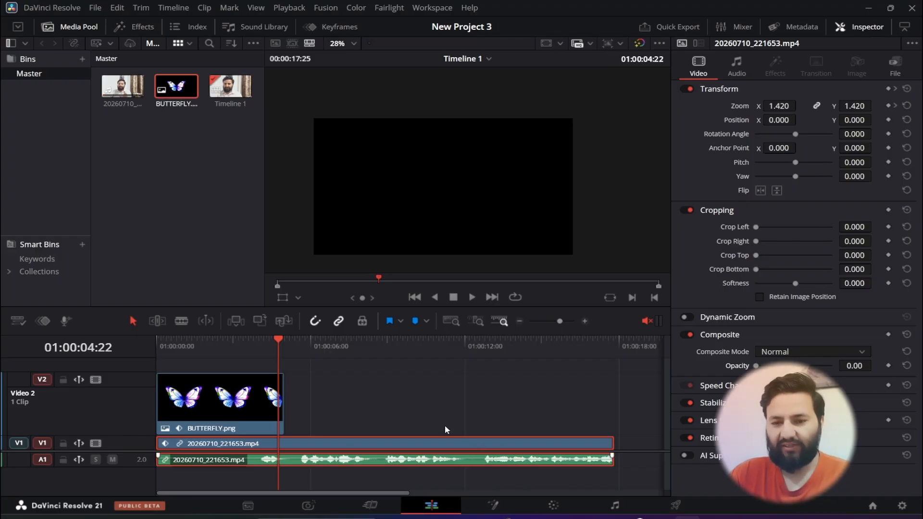
key(ctrl+z)
Step: Try an opacity of 0 on the butterfly image, and restore it to 100 at 01:00:04:20
click(255, 401)
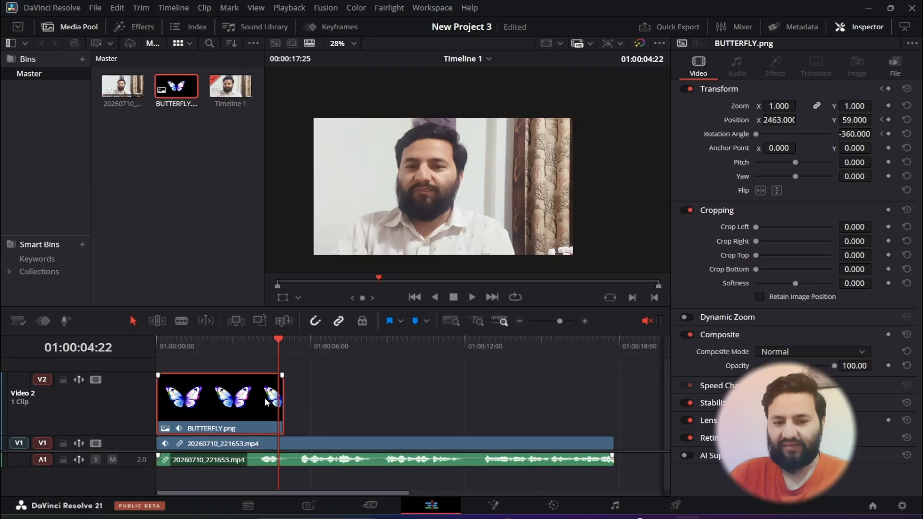
drag(834, 367, 756, 369)
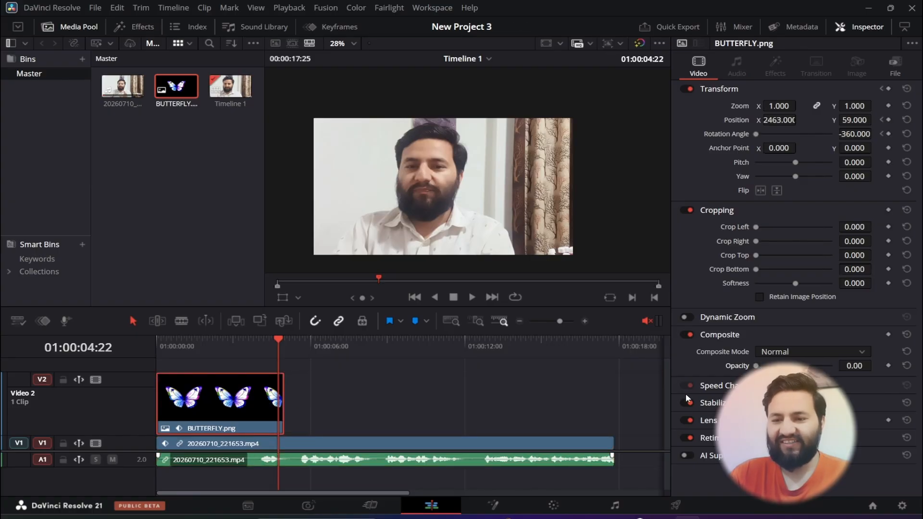
click(276, 339)
mouse_move(276, 342)
mouse_down()
mouse_move(202, 355)
mouse_move(284, 358)
mouse_move(190, 367)
mouse_move(276, 358)
mouse_up()
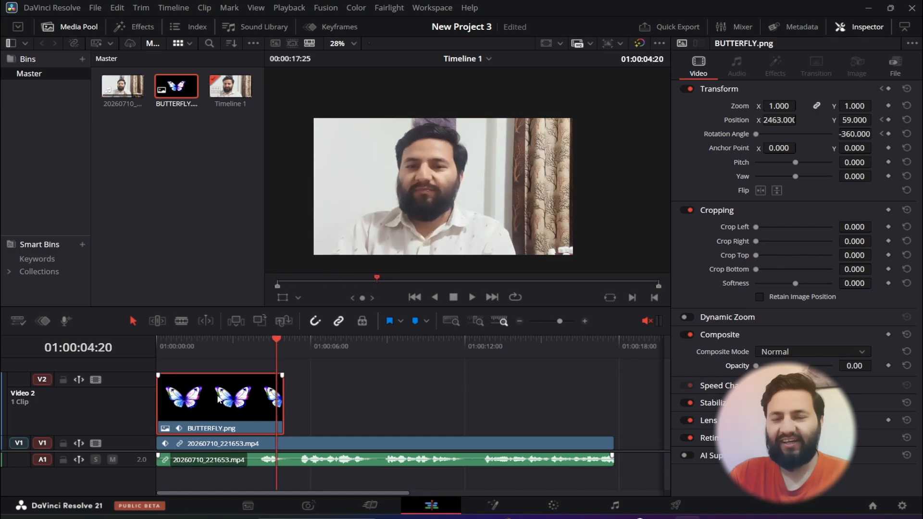
drag(756, 367, 837, 366)
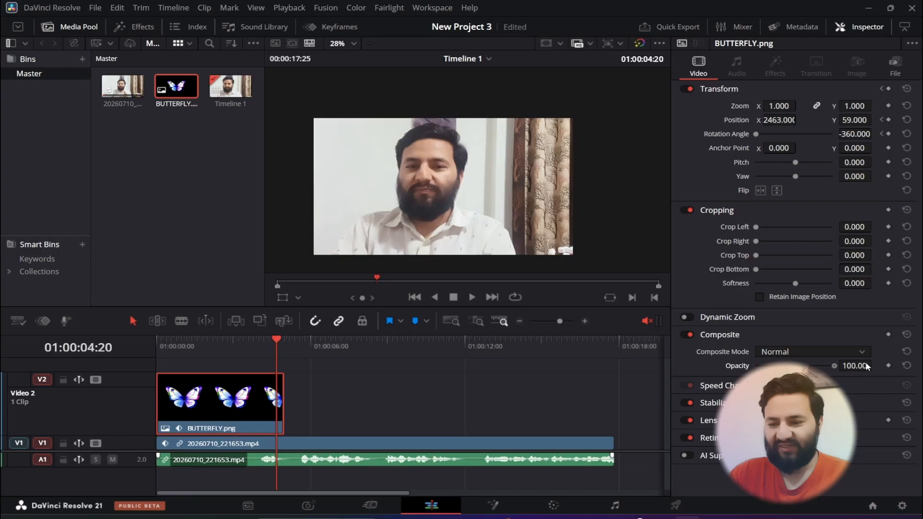
Step: Try an opacity keyframe of 0 on the butterfly at 01:00:04:08 and play the timeline from its start
mouse_move(282, 345)
mouse_down()
mouse_move(172, 351)
mouse_move(267, 354)
mouse_up()
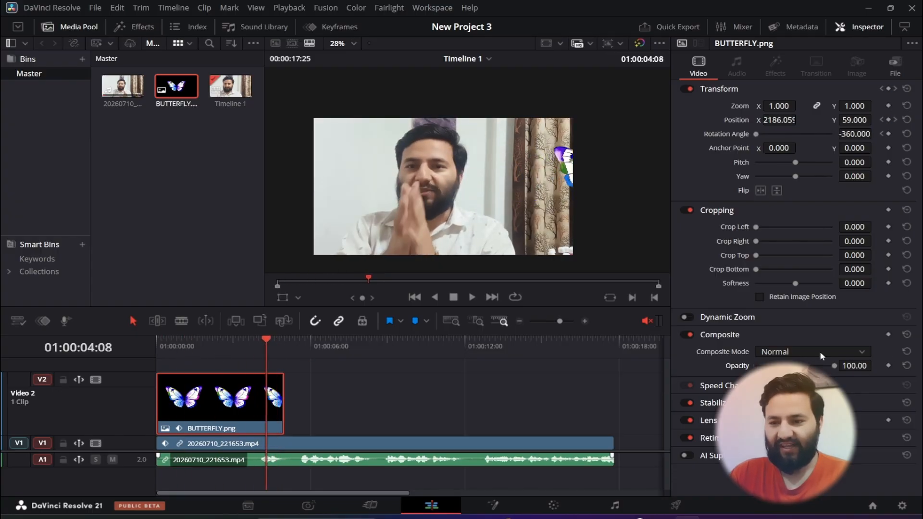
click(888, 366)
drag(833, 366, 756, 366)
drag(264, 338, 152, 362)
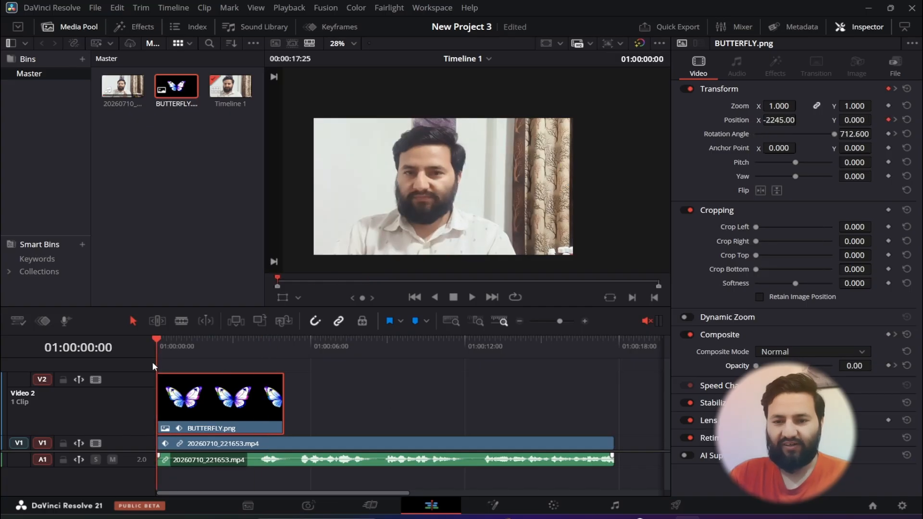
click(472, 298)
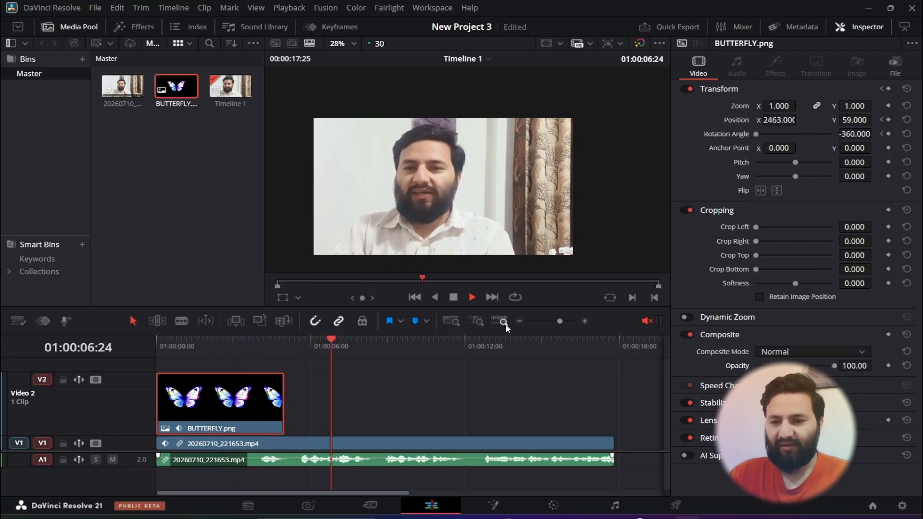
Step: Replay the opening seconds of the timeline to check the butterfly's motion, and stop playback
click(174, 349)
drag(174, 355, 215, 357)
key(space)
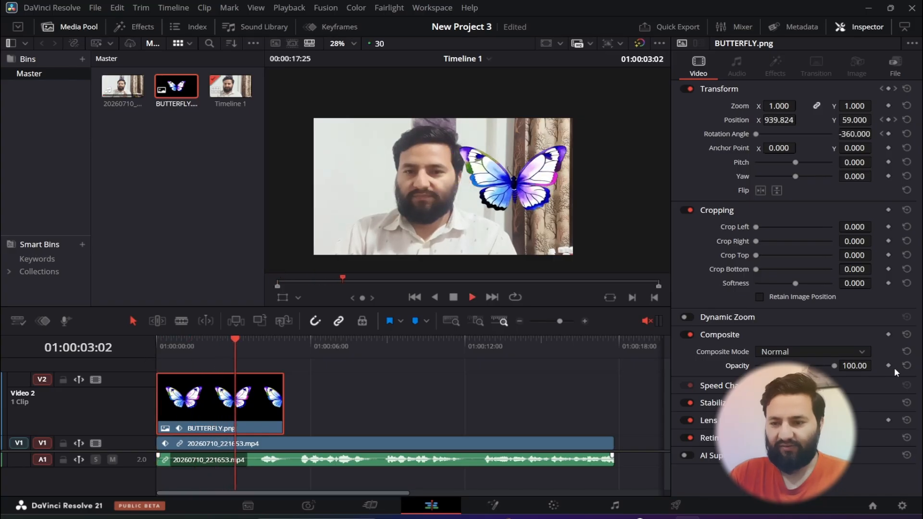
click(453, 302)
Step: Animate the butterfly's opacity with a keyframe at 01:00:01:21 at 100 and a lower value of 15.27 near the image clip's end
drag(253, 336, 202, 356)
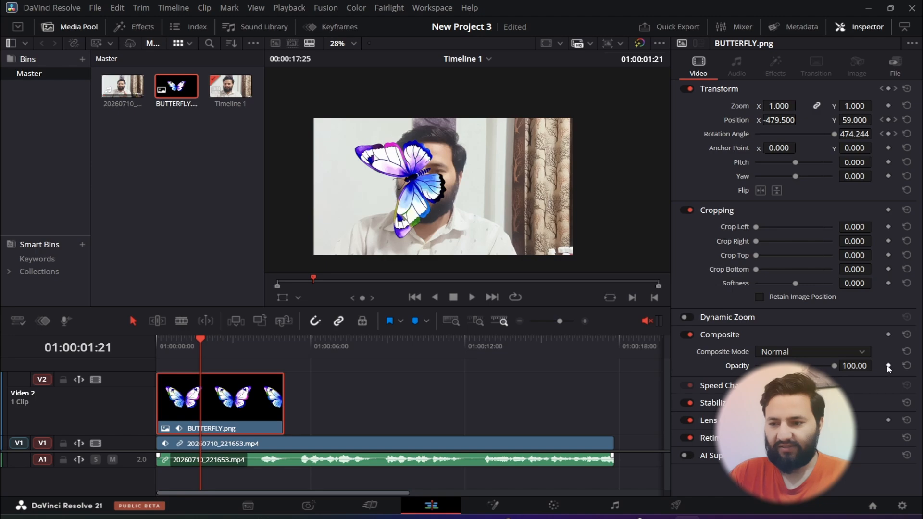
drag(201, 340, 270, 346)
drag(834, 366, 770, 366)
Step: Play the timeline from its start twice to review the butterfly's opacity fade, and park the playhead at 01:00:01:15
drag(278, 348, 130, 367)
click(471, 297)
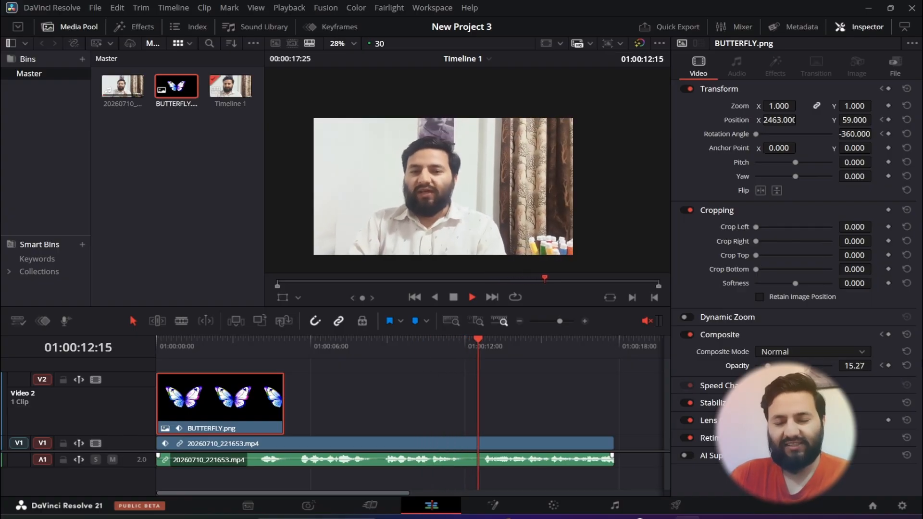
drag(503, 339, 142, 357)
click(472, 297)
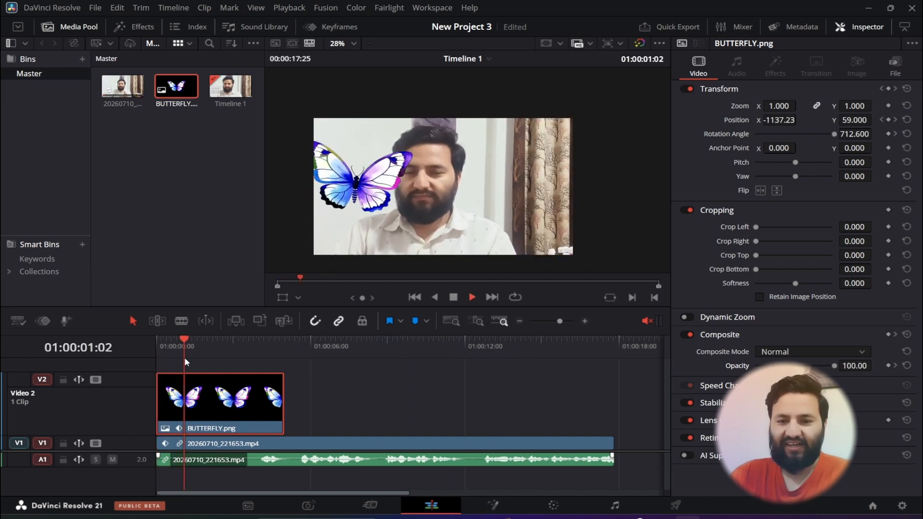
click(454, 298)
drag(250, 342, 170, 366)
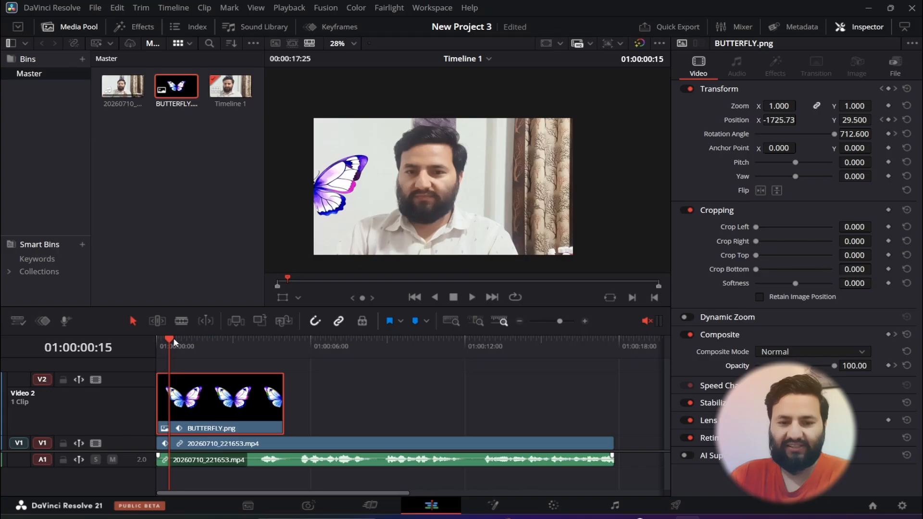
drag(175, 341, 196, 373)
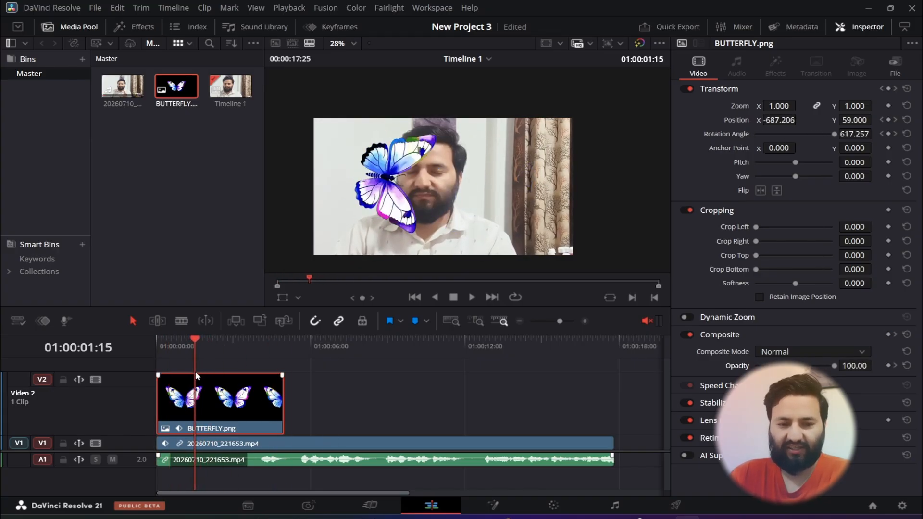
Step: Open the butterfly's keyframe editor below the timeline, enlarge it and examine the Transform and Composite keyframes
click(43, 322)
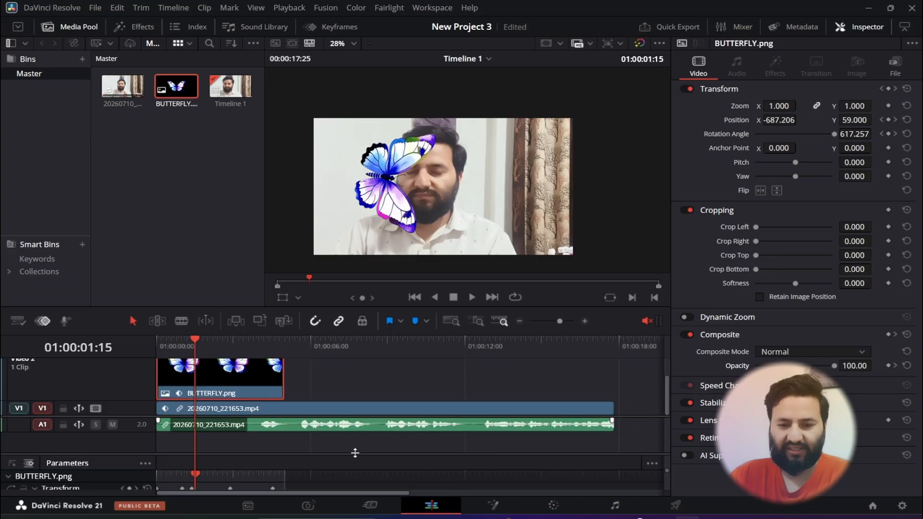
drag(385, 452, 397, 370)
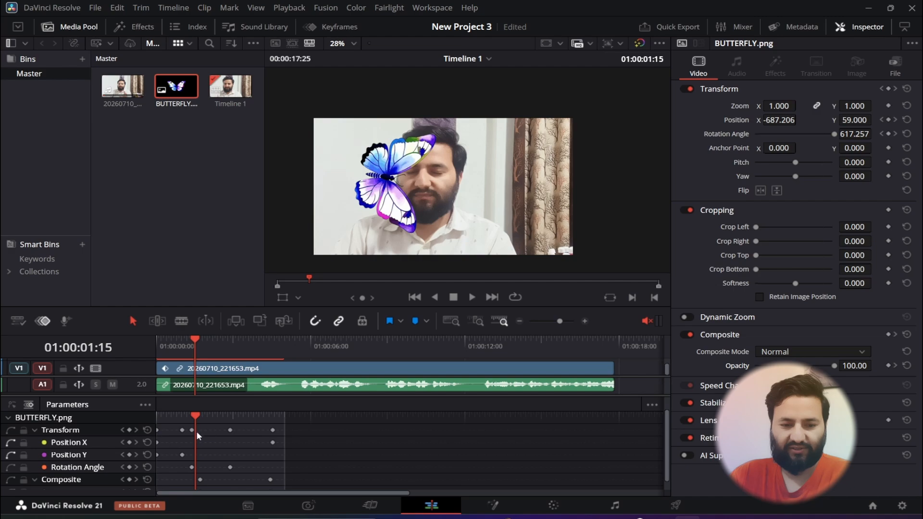
drag(158, 441, 150, 423)
scroll(33, 445, down, 1)
scroll(52, 458, up, 1)
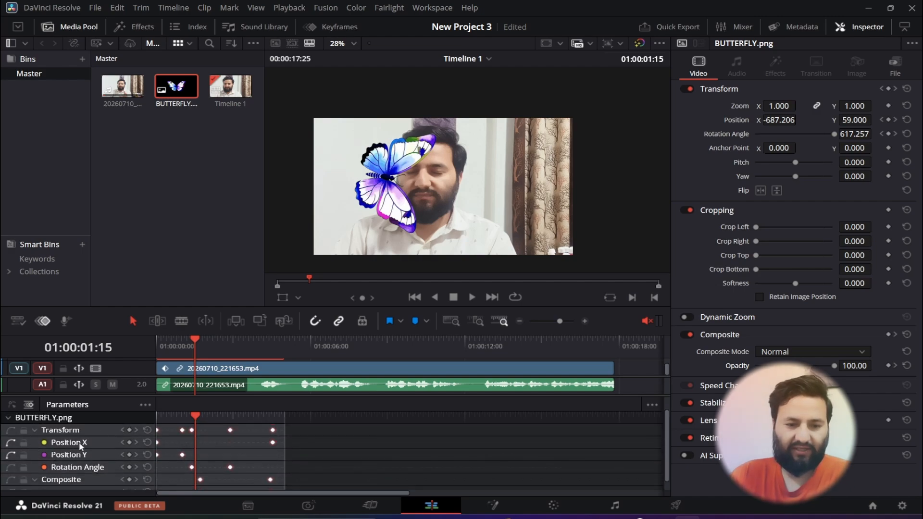
scroll(80, 444, down, 1)
scroll(97, 445, up, 1)
Step: Show all parameters of the butterfly in the keyframe editor and look through the whole list
click(145, 404)
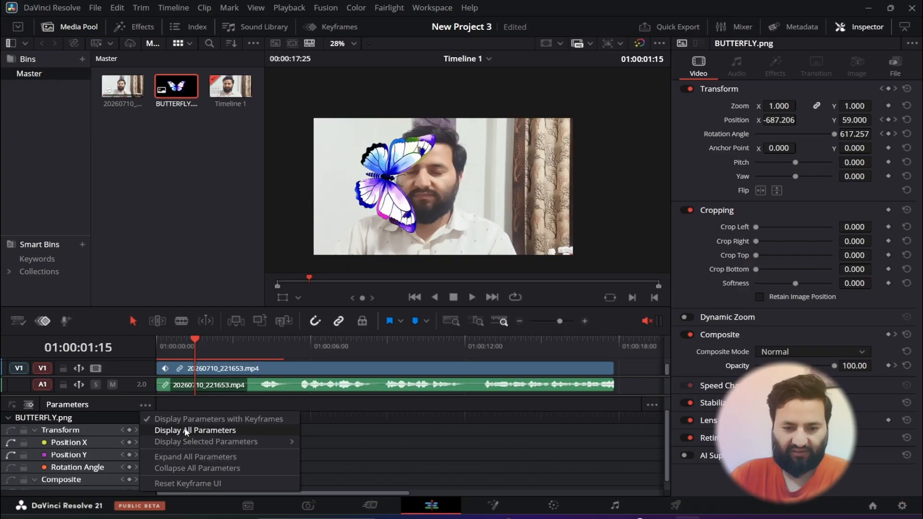
click(195, 430)
scroll(116, 441, down, 5)
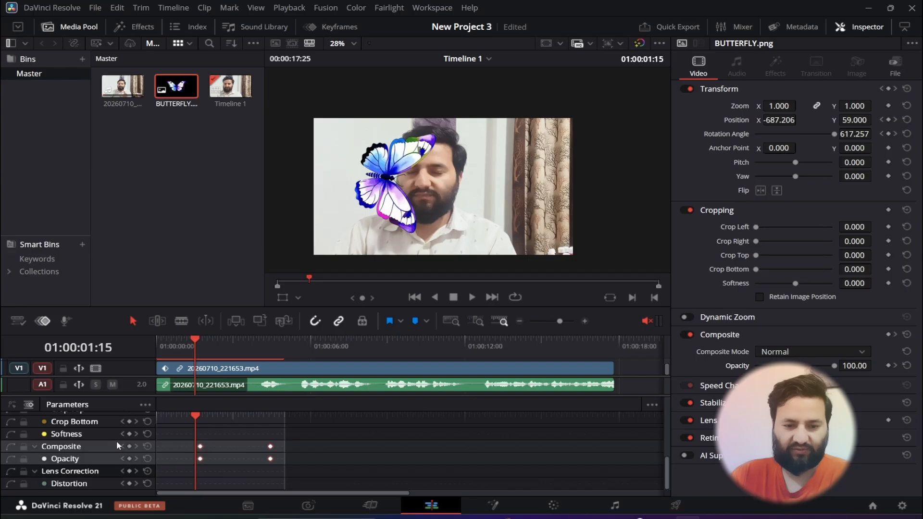
scroll(115, 461, up, 6)
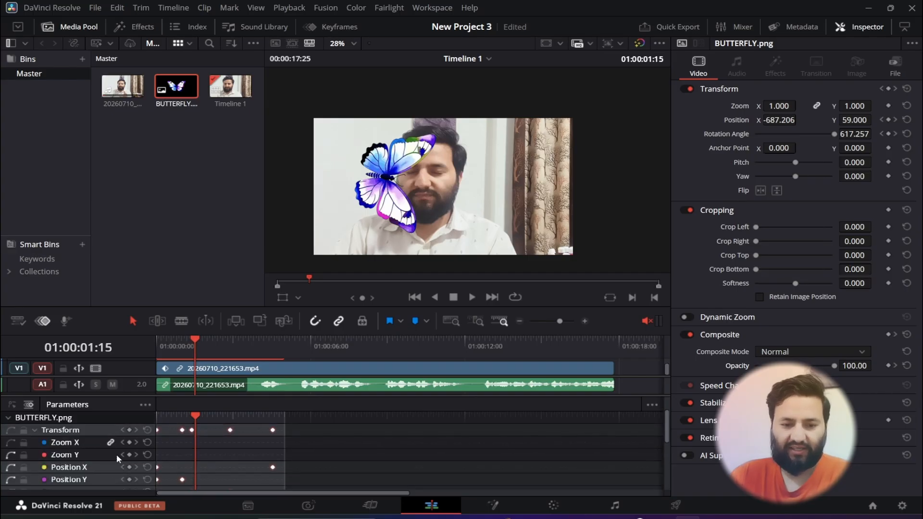
scroll(115, 456, down, 5)
scroll(116, 457, up, 5)
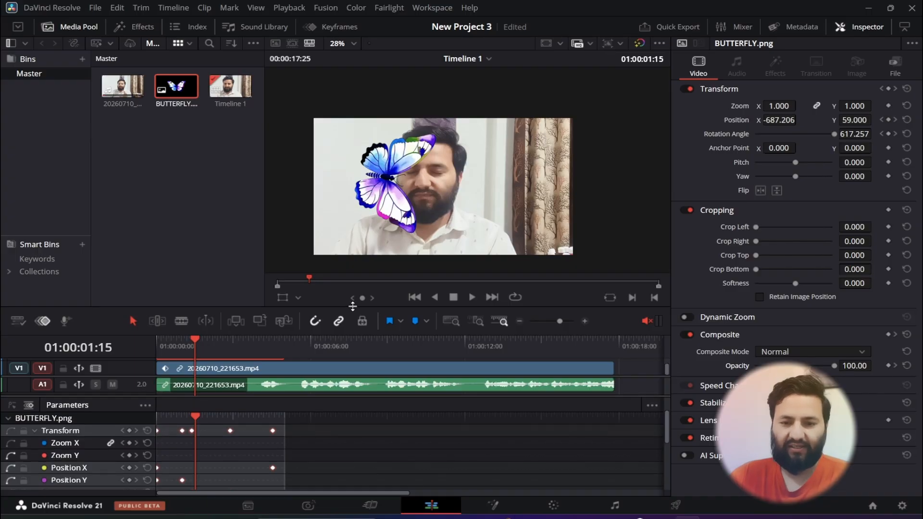
Step: Enlarge the timeline area and keyframe editor, and limit the parameter list to parameters with keyframes
drag(354, 308, 382, 116)
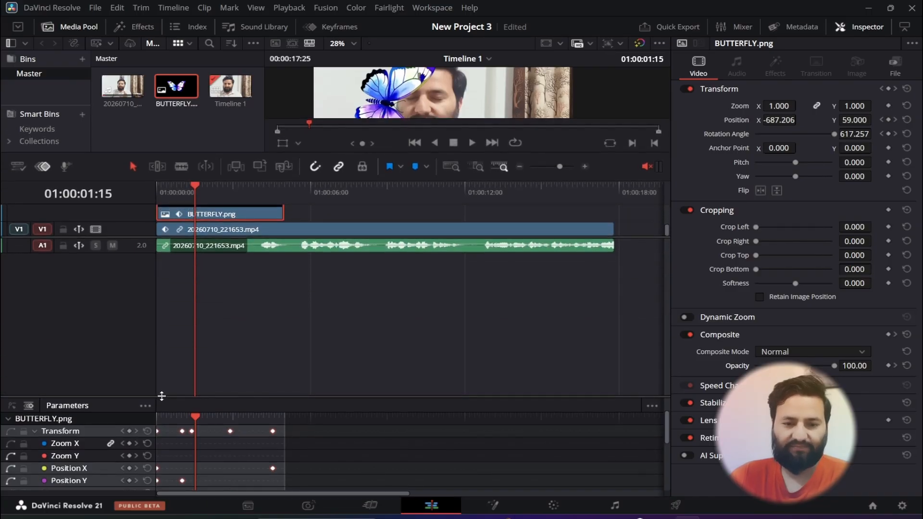
drag(162, 395, 183, 255)
click(145, 309)
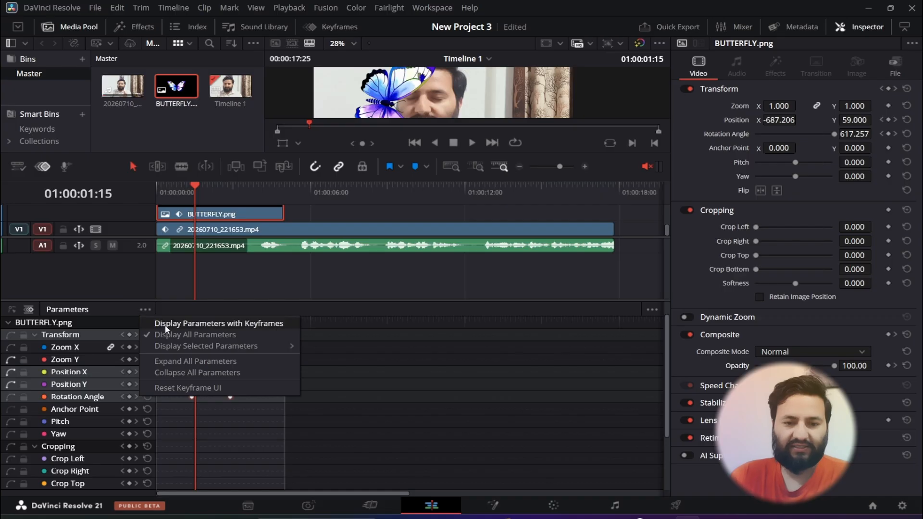
click(243, 324)
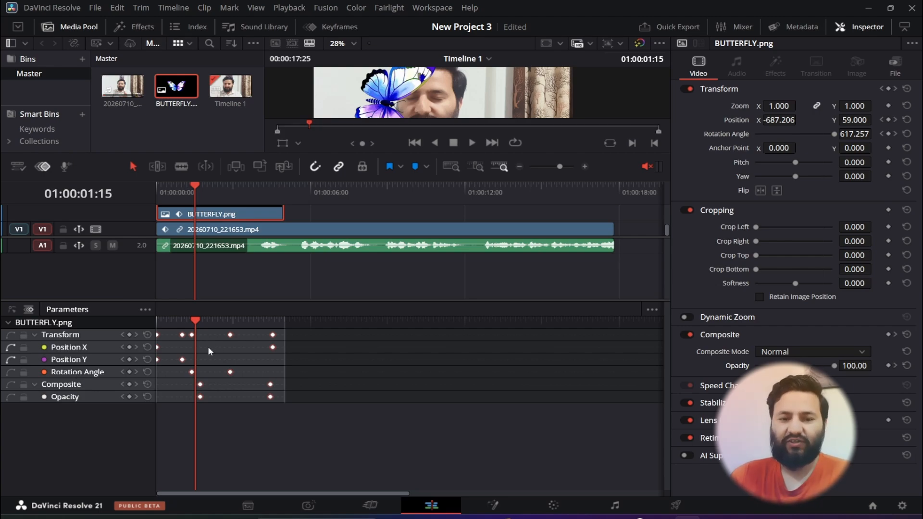
Step: Select the butterfly's last Position X and Opacity keyframes, shift them earlier and move them out close to the image clip's end
mouse_move(196, 322)
mouse_down()
mouse_move(158, 322)
mouse_move(262, 321)
mouse_move(185, 333)
mouse_up()
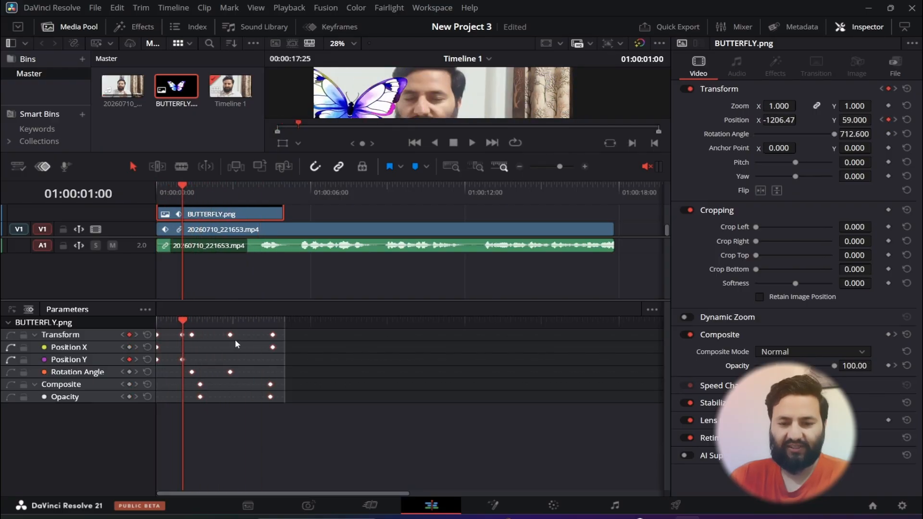
drag(264, 329, 276, 398)
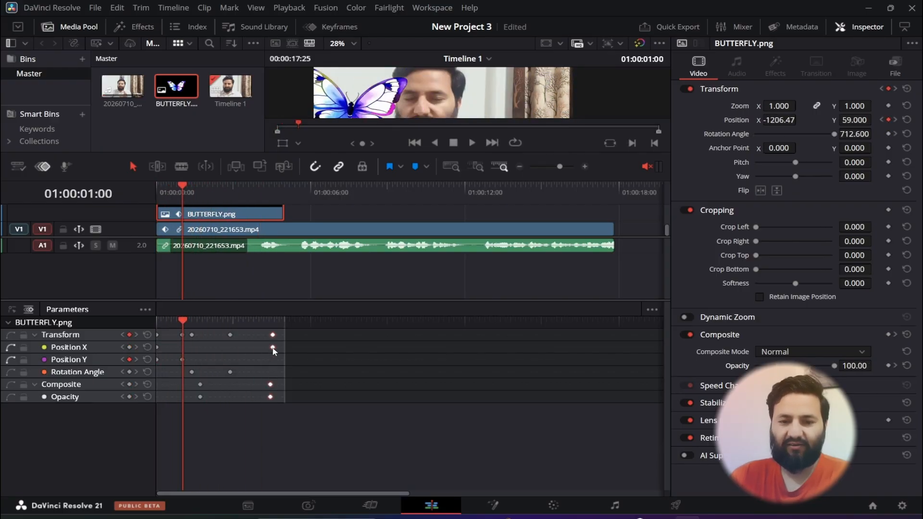
drag(273, 349, 241, 356)
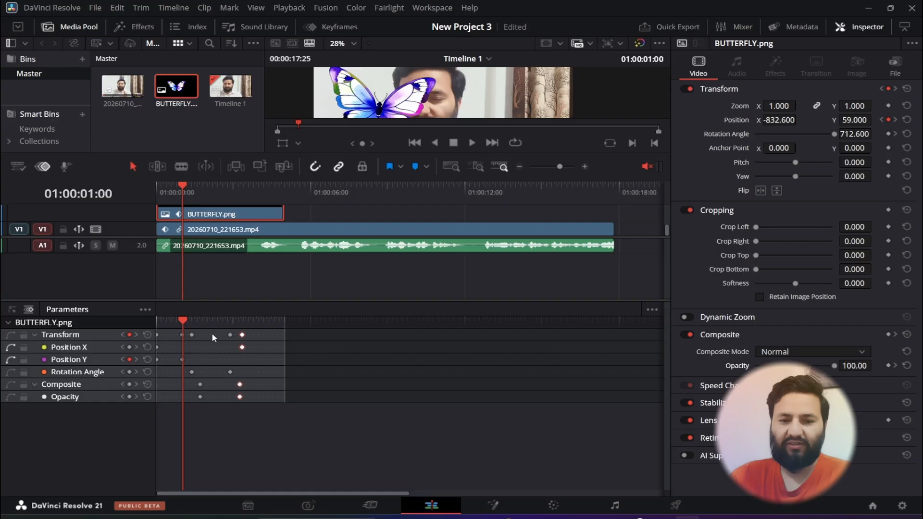
drag(192, 320, 146, 332)
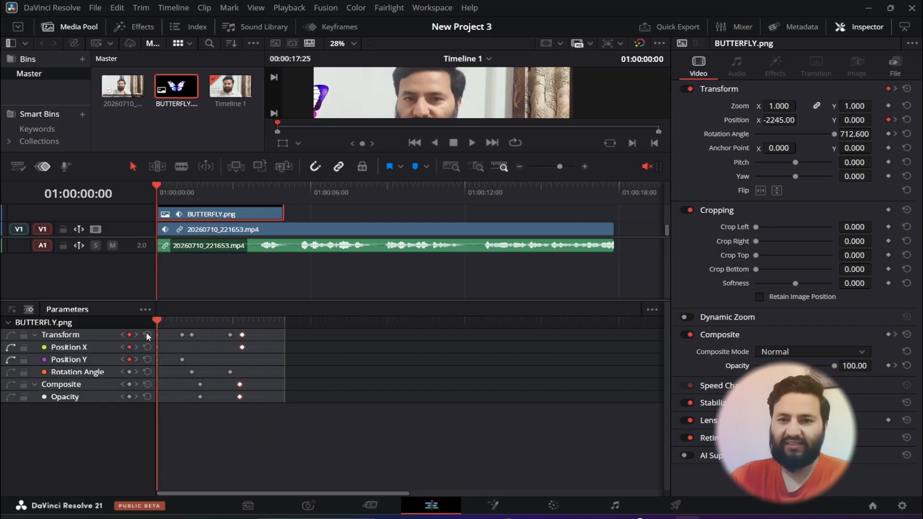
drag(250, 400, 242, 331)
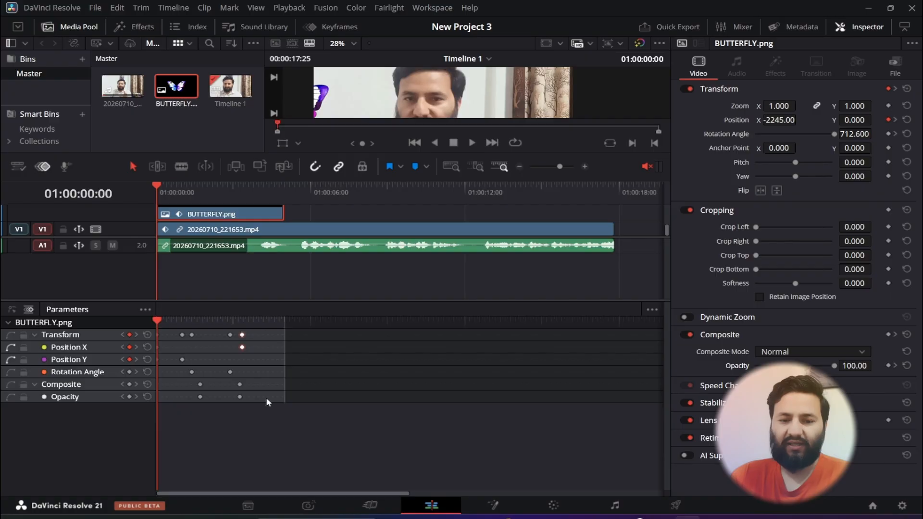
drag(266, 397, 280, 347)
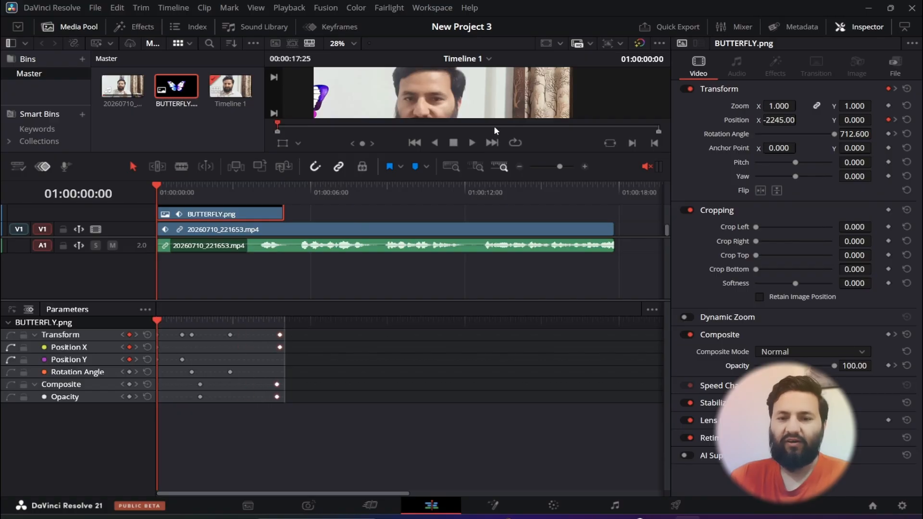
Step: Play the timeline with the viewer enlarged, replay it from the start to review the retimed butterfly, and pause at 01:00:00:27
click(470, 143)
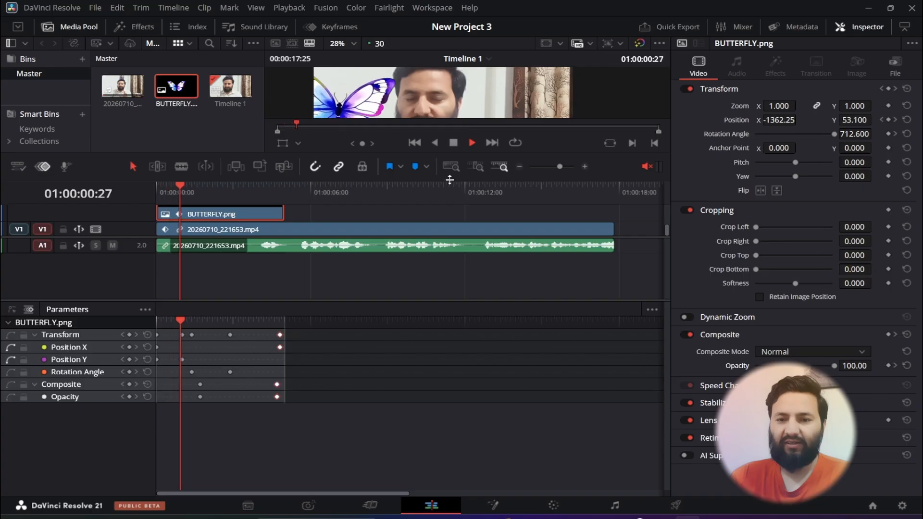
drag(450, 181, 442, 338)
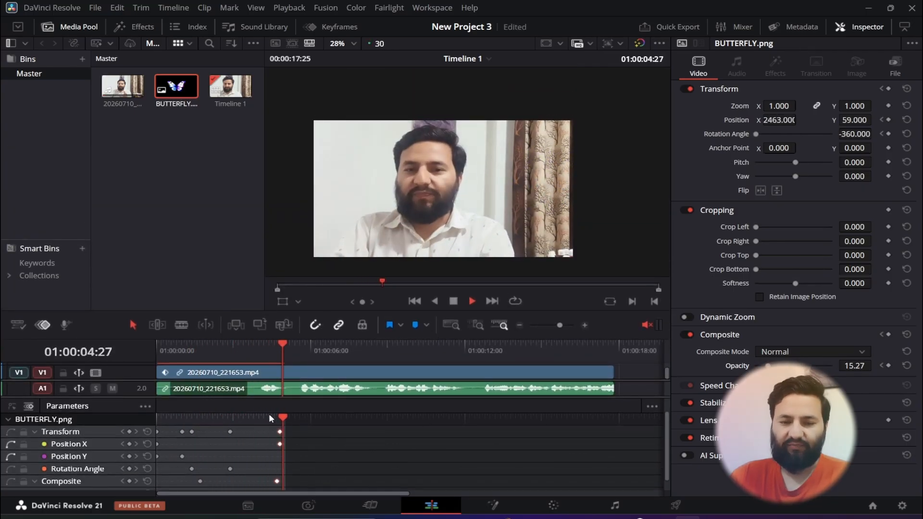
drag(293, 418, 137, 438)
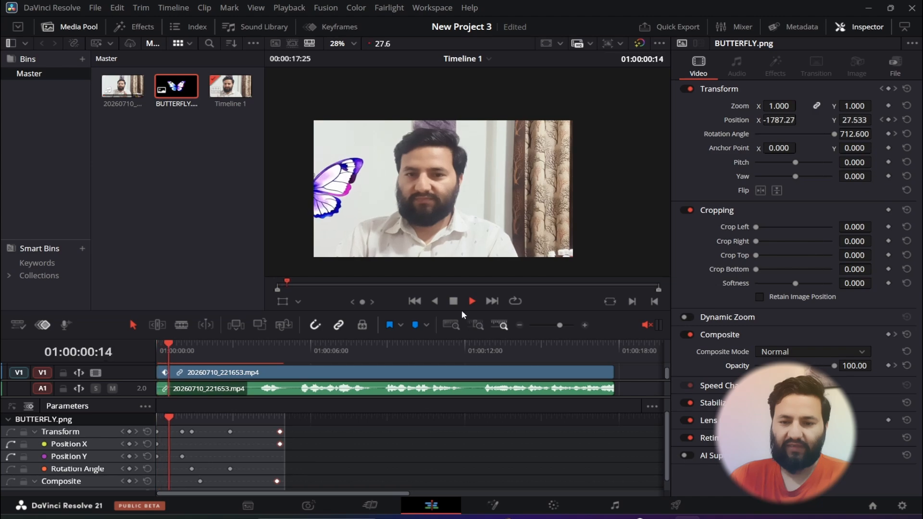
key(space)
scroll(233, 422, down, 1)
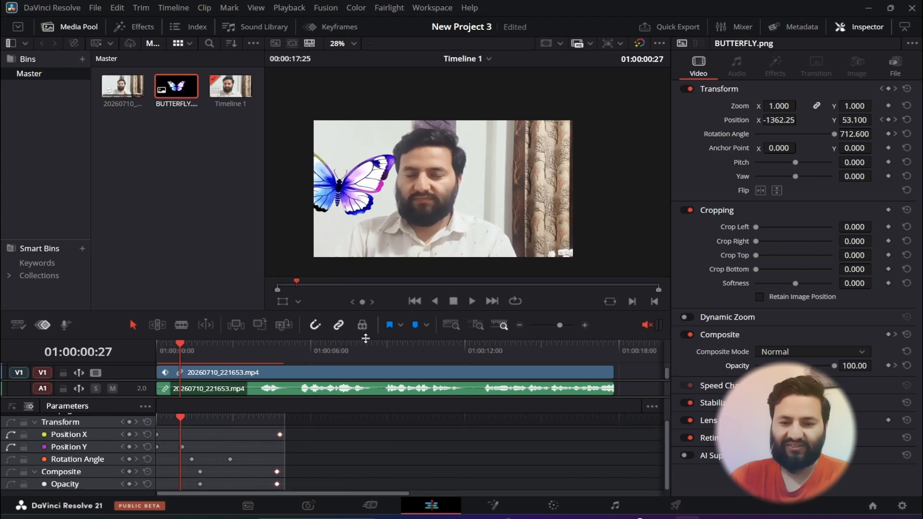
Step: Give the keyframe editor more height, move the butterfly's last Position X and Opacity keyframes earlier, and put the playhead at 01:00:02:26
drag(365, 339, 366, 324)
drag(372, 397, 374, 383)
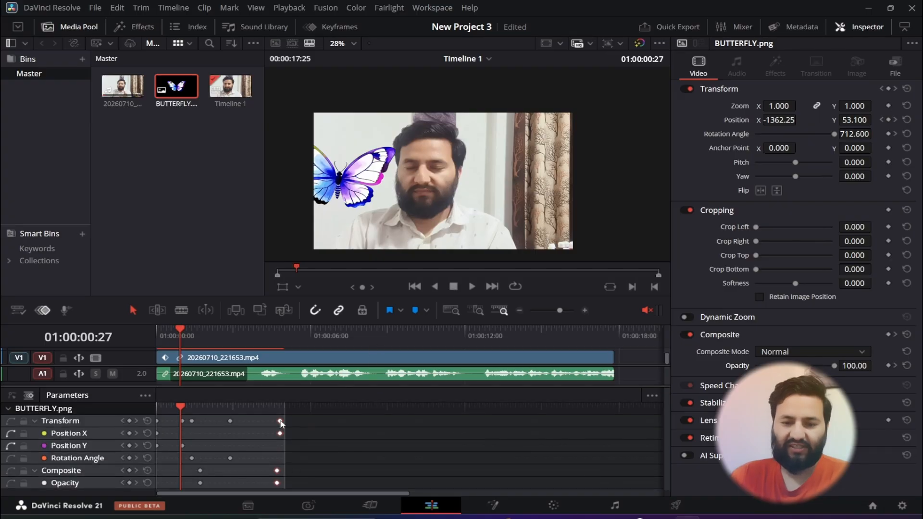
drag(280, 421, 239, 429)
click(230, 407)
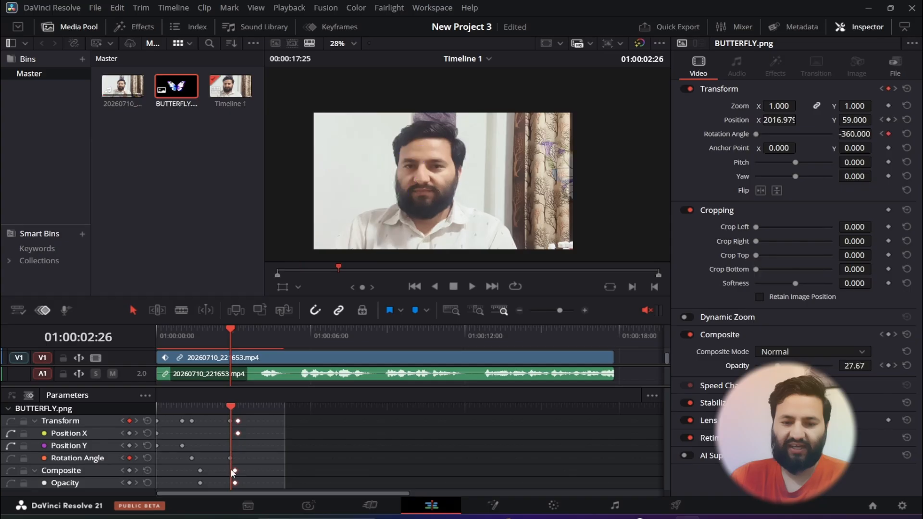
Step: Shift the last Position X, Rotation Angle and Opacity keyframes earlier together, and play the timeline from its start
drag(219, 417, 245, 490)
drag(238, 423, 160, 421)
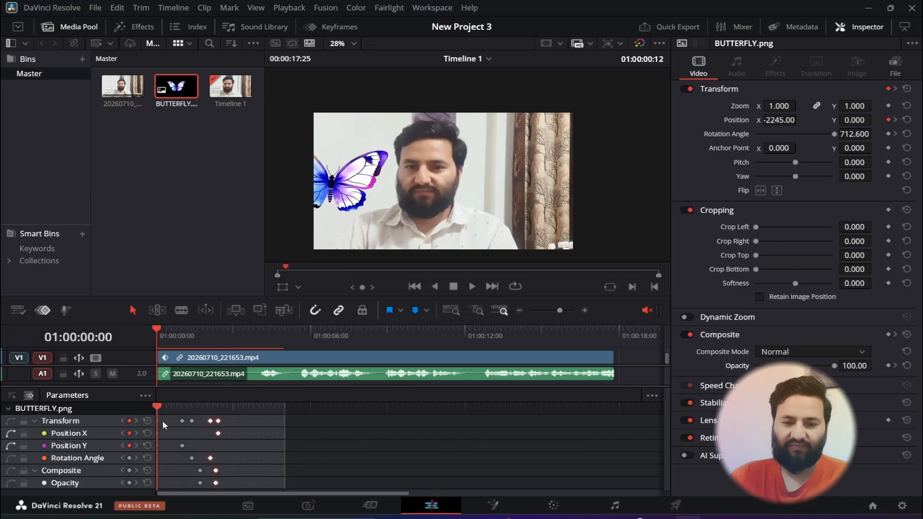
click(472, 286)
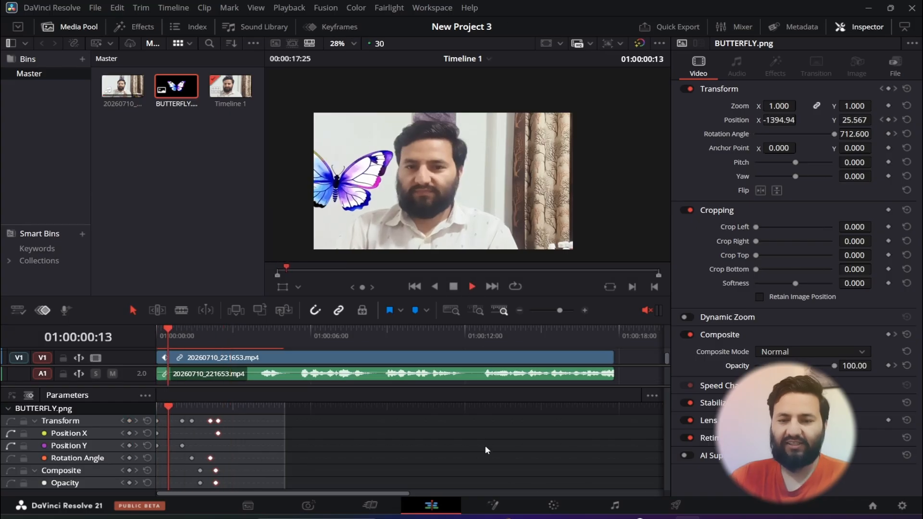